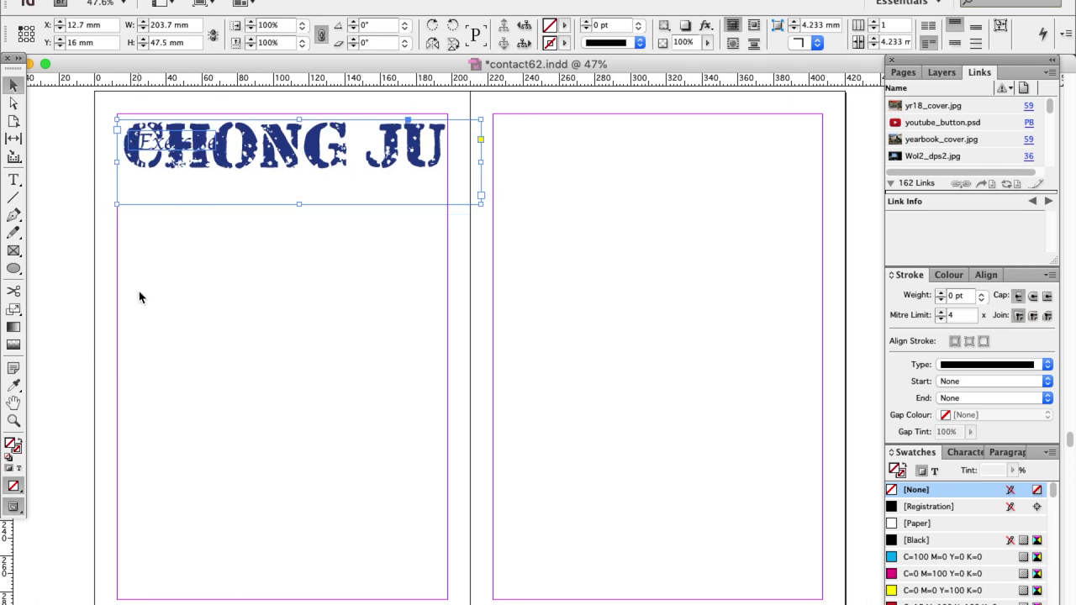
Colour the CHONG JU heading text with the Scarlet swatch.
left_click(284, 197)
left_click(934, 471)
scroll(941, 538, "down", 5)
left_click(923, 540)
key("super+z")
left_click(897, 471)
scroll(931, 551, "down", 5)
left_click(926, 559)
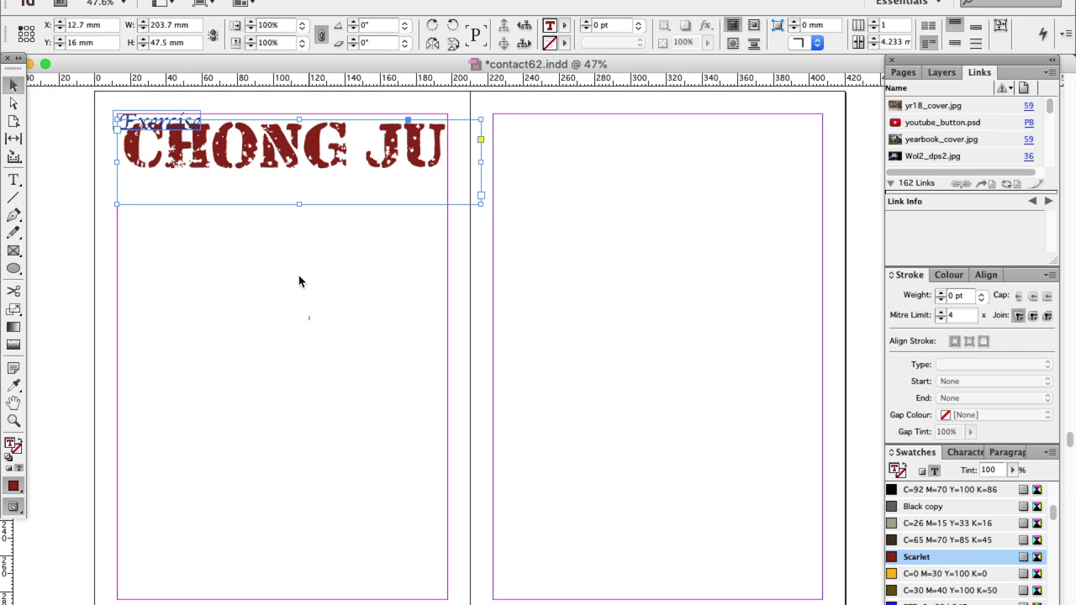
Try several swatches on the word "Exercise" above the heading and settle on C=30 M=40 Y=100 K=50.
left_click(156, 122)
scroll(965, 555, "down", 6)
left_click(942, 558)
scroll(929, 559, "down", 3)
left_click(925, 558)
left_click(926, 544)
scroll(924, 538, "down", 4)
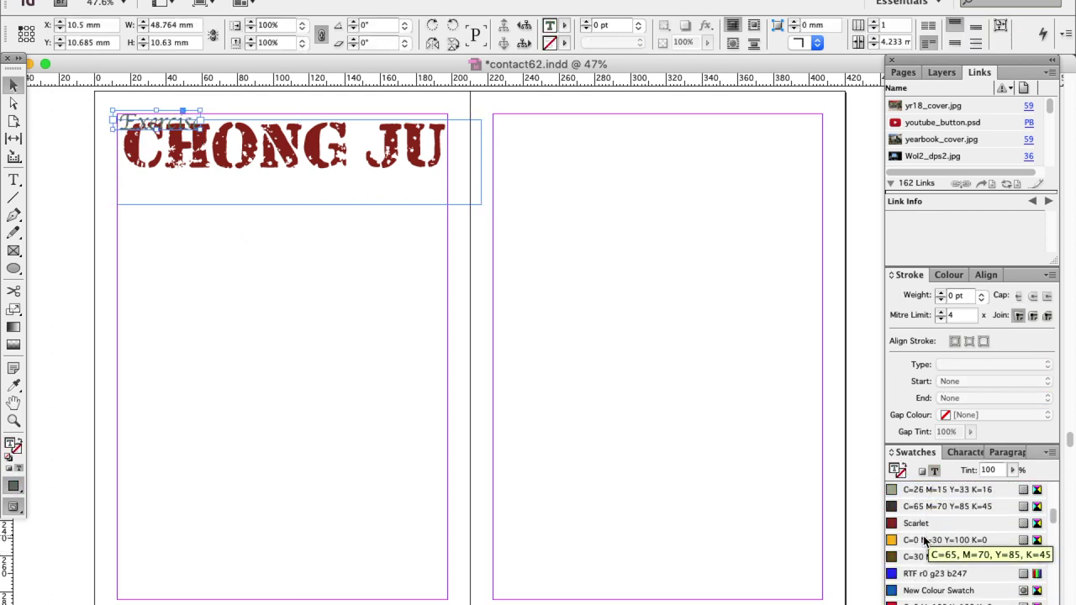
left_click(925, 541)
left_click(928, 562)
scroll(930, 561, "down", 4)
left_click(922, 578)
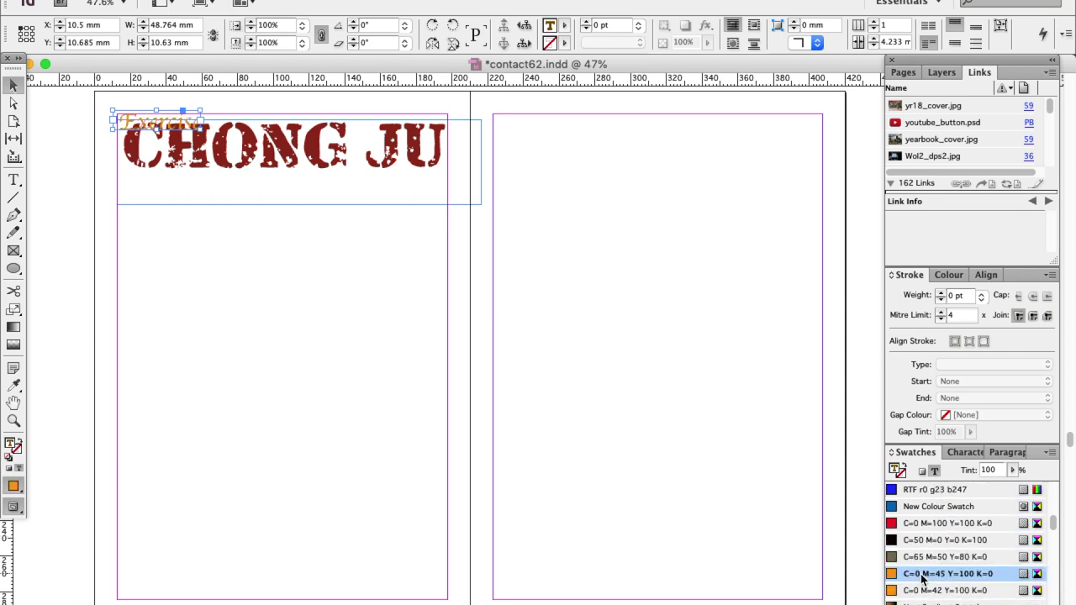
left_click(264, 244)
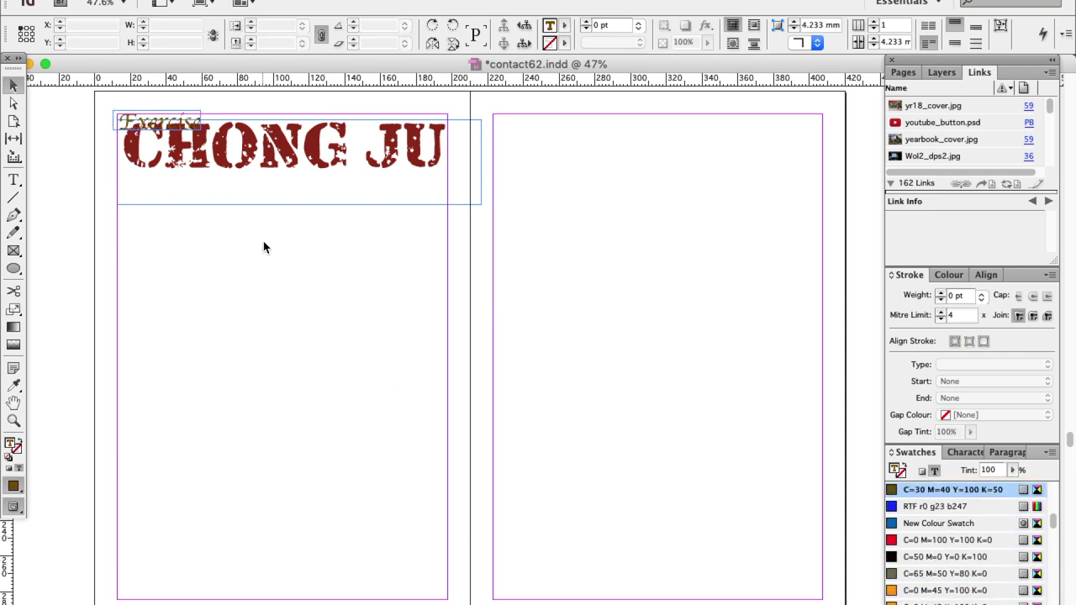
Duplicate the "Exercise" text frame, change the copy to "2019" and place it beneath the end of the CHONG JU heading.
left_click(124, 125)
key("super+c")
key("super+v")
left_click(14, 180)
double_click(535, 358)
type("2019")
left_click(14, 87)
left_click_drag(572, 367, 454, 181)
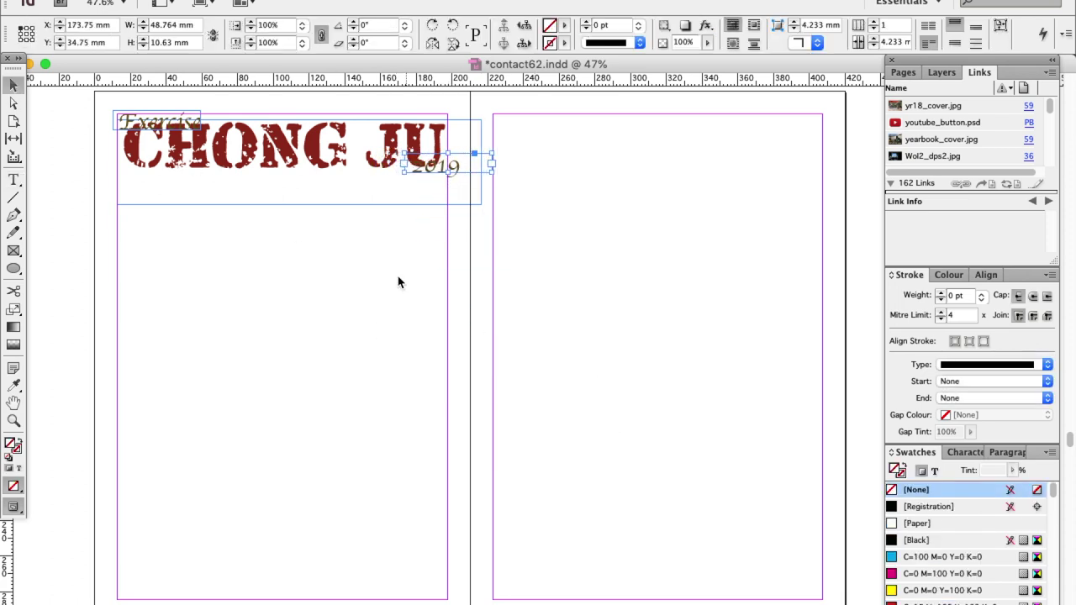
Switch to Finder, open Chong Ju EDITED.docx from the Chong Ju folder and copy all of its text.
left_click(351, 329)
key("super+Tab")
left_click(152, 84)
double_click(435, 124)
scroll(517, 253, "down", 5)
double_click(382, 352)
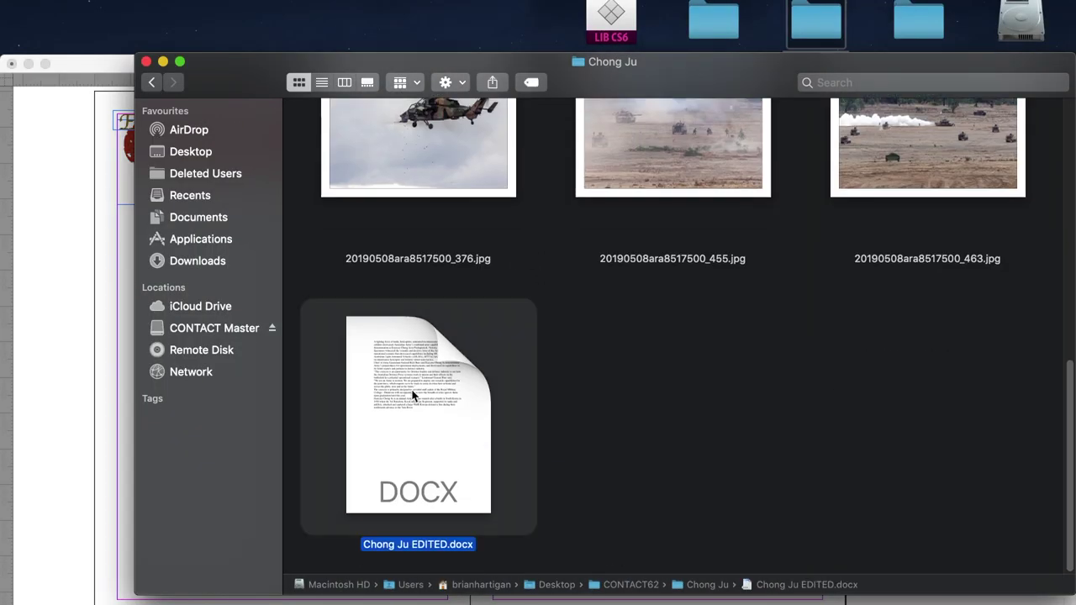
key("super+a")
left_click(15, 2)
left_click(56, 0)
left_click(84, 149)
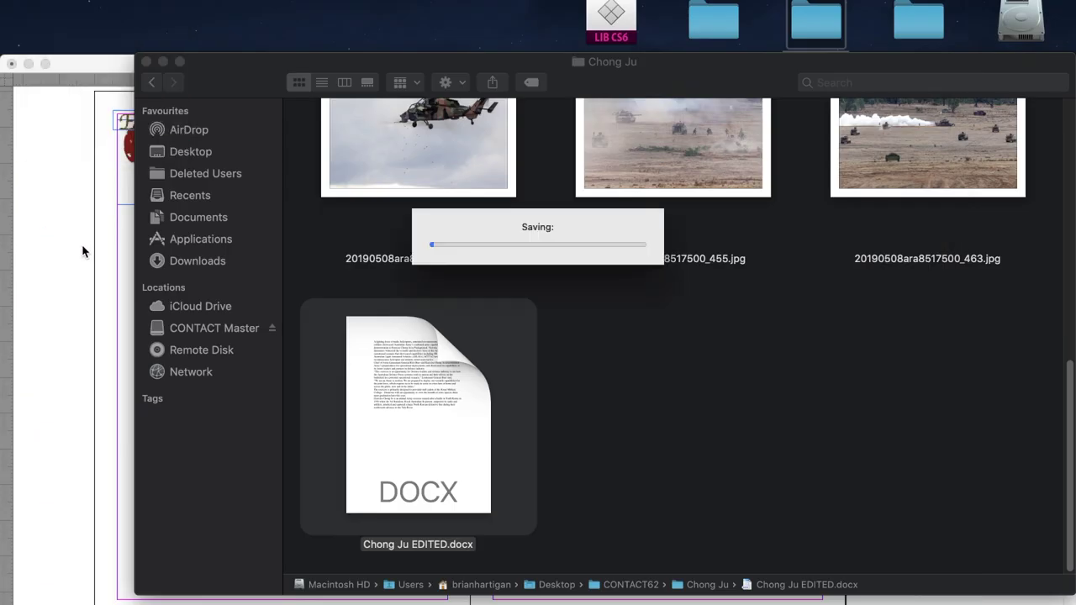
Return to InDesign, draw a text frame in the lower part of the first page and paste the article into it.
left_click(83, 247)
left_click(13, 180)
left_click_drag(117, 380, 367, 600)
key("super+v")
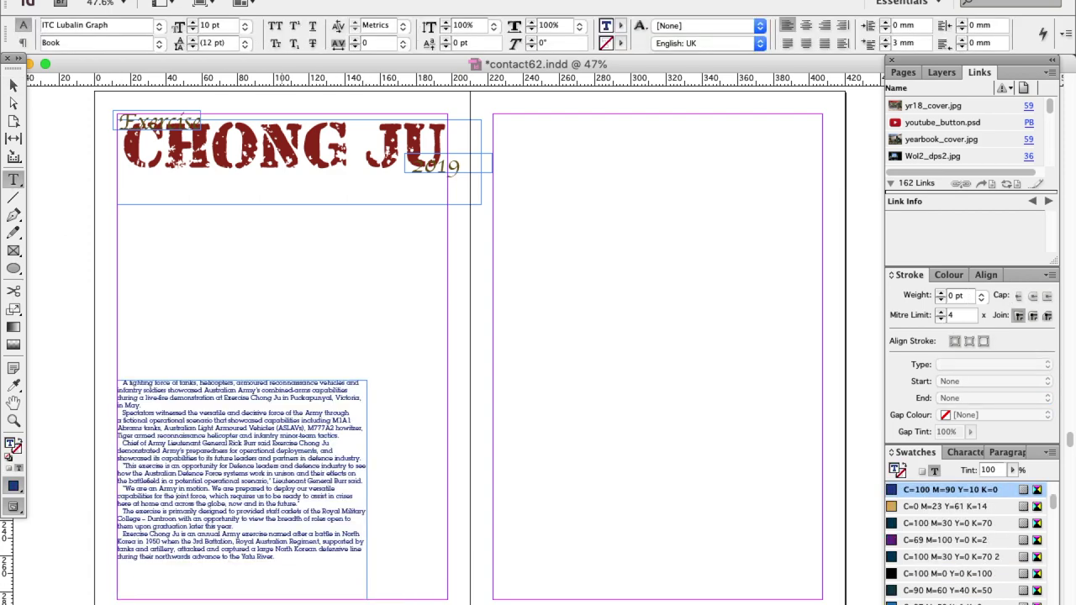
Colour all of the pasted article text [Black].
key("super+a")
scroll(942, 523, "up", 5)
left_click(931, 540)
Remove the indent from the article's opening paragraph and set it in the Demi style.
left_click(134, 418)
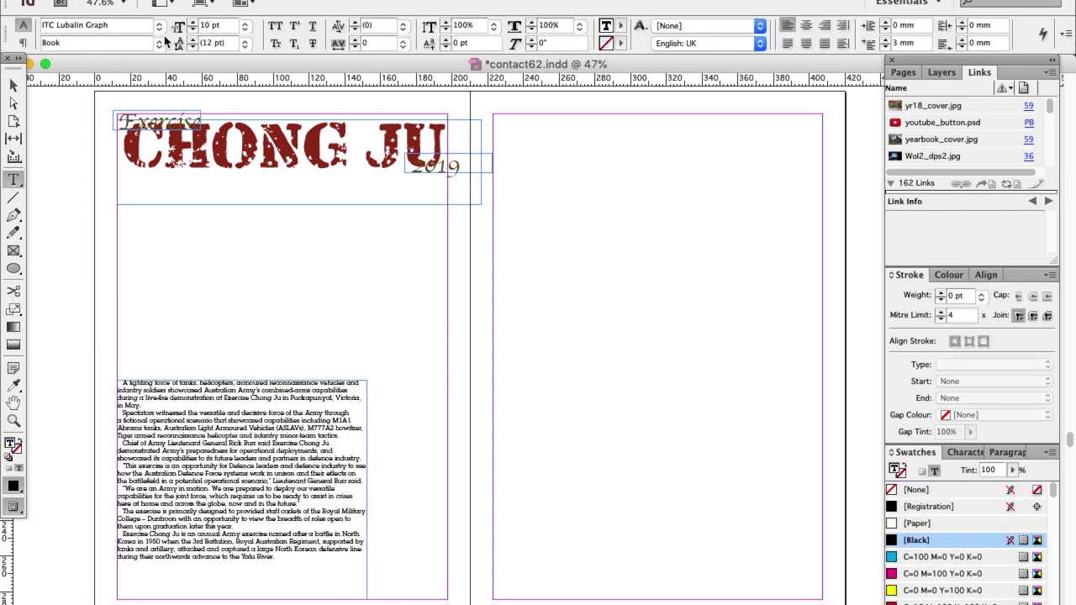
left_click(24, 42)
left_click(24, 26)
triple_click(178, 388)
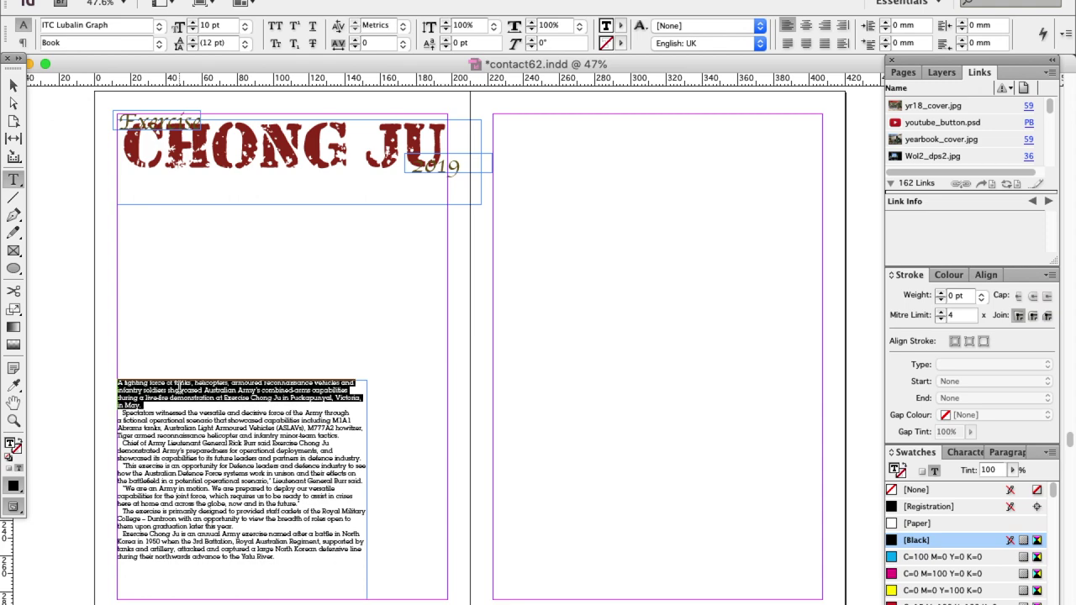
left_click(158, 43)
left_click(139, 71)
left_click(304, 490)
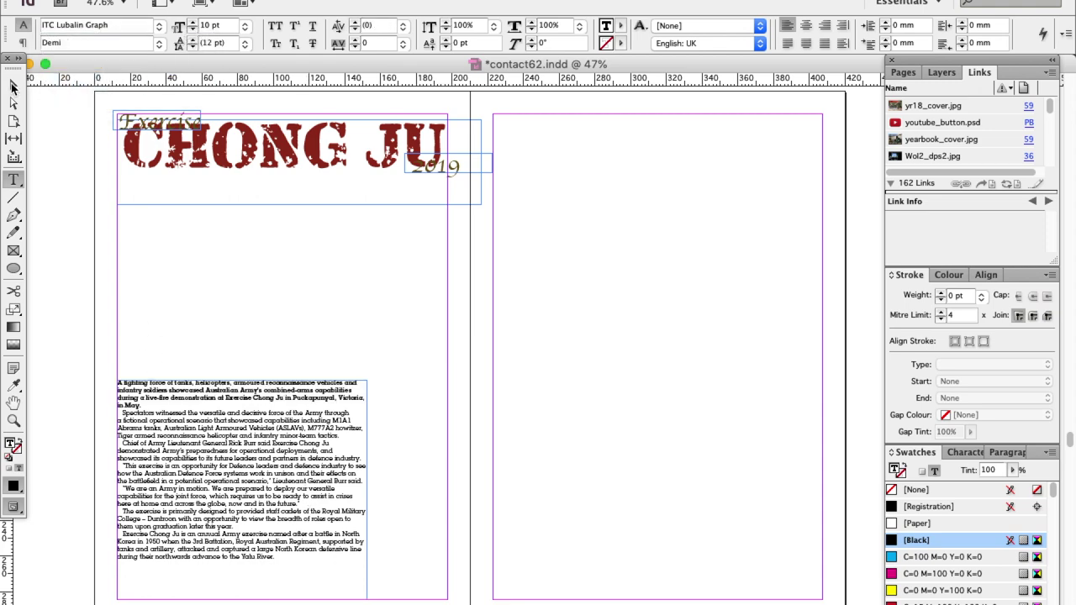
Resize the article frame to 184.6 × 99.3 mm between the margins and format it as two bottom-aligned columns.
left_click(14, 84)
left_click_drag(367, 490, 447, 490)
right_click(312, 519)
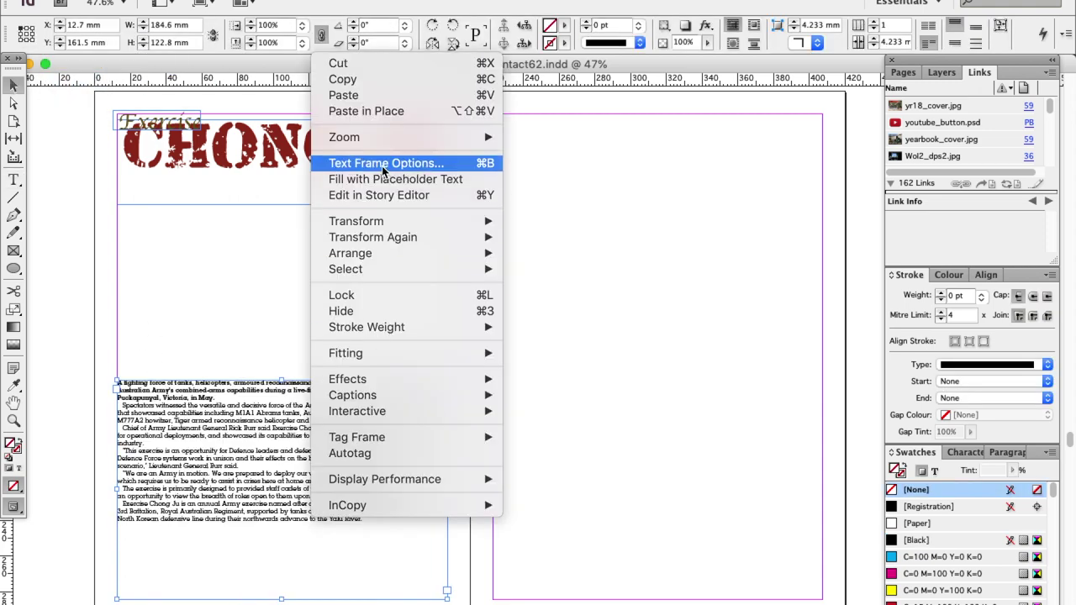
left_click(385, 163)
type("2")
left_click(395, 256)
left_click(382, 286)
left_click(463, 361)
left_click_drag(283, 381, 282, 423)
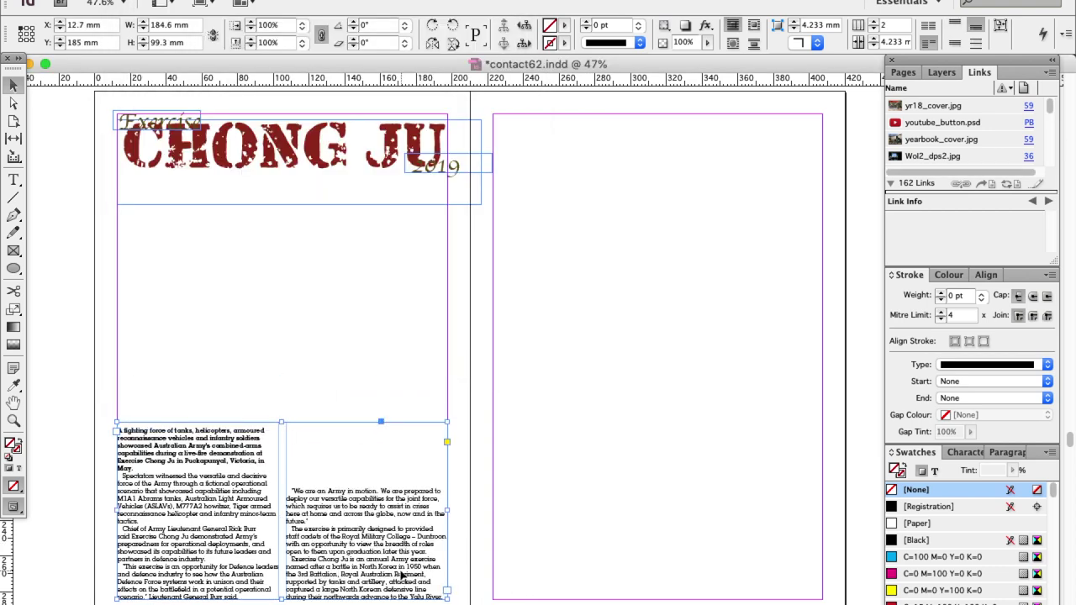
Delete the initial "A" and its following space from the article's opening paragraph.
left_click(36, 319)
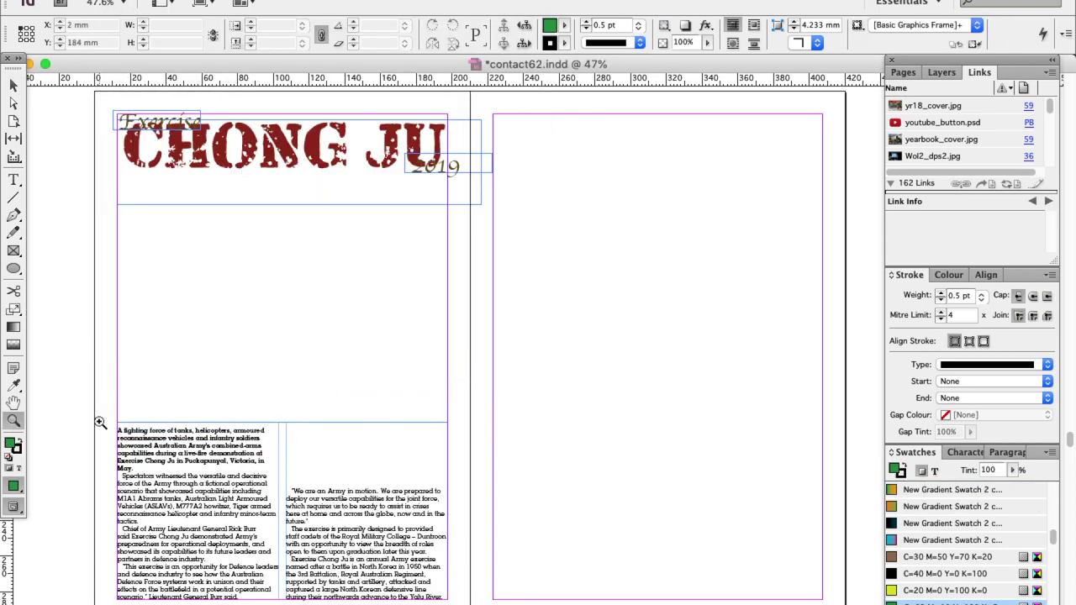
left_click_drag(99, 425, 363, 489)
left_click(15, 179)
key("BackSpace")
key("Delete")
Draw a separate frame about 17 mm square over the paragraph's start and enter the letter "A" in it.
left_click(14, 252)
mouse_move(63, 147)
left_mouse_down()
mouse_move(150, 203)
mouse_move(185, 270)
left_mouse_up()
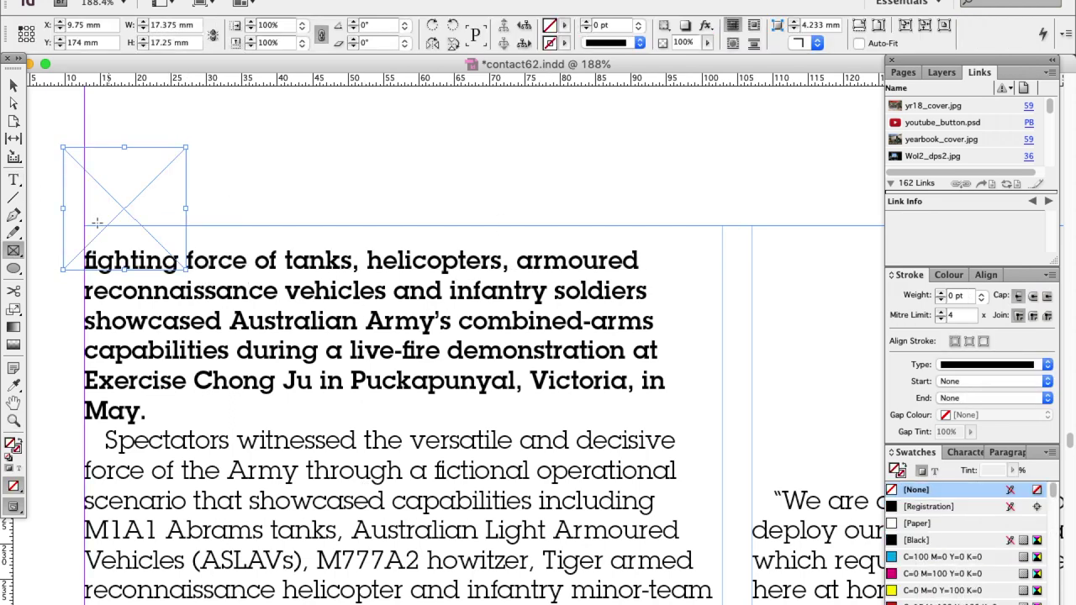
key("t")
left_click(116, 202)
type("A")
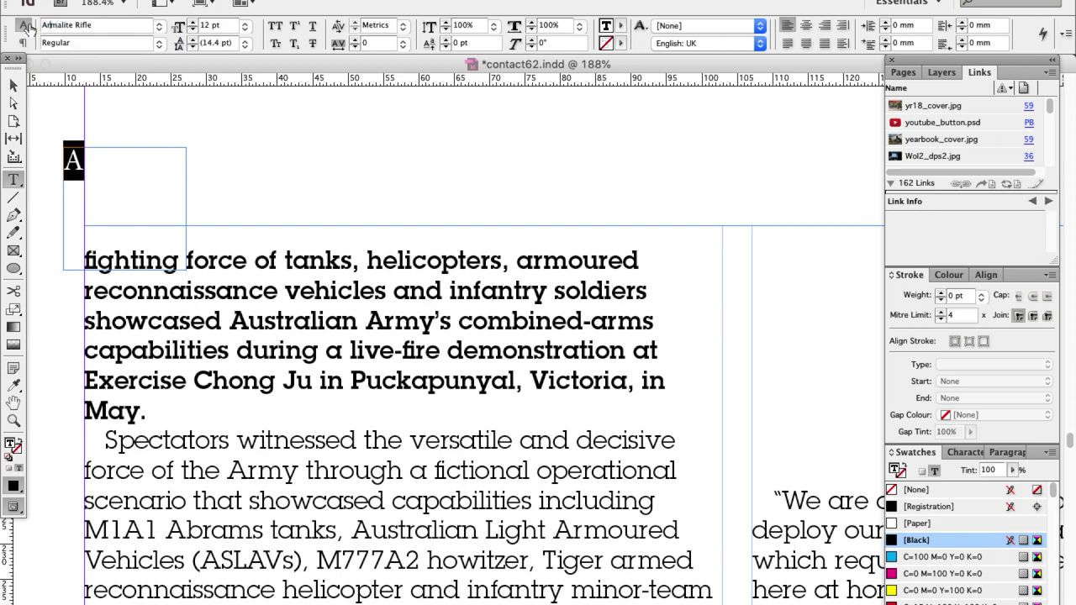
Set the standalone "A" in Armalite Rifle at 48 pt.
key("Up")
key("Up")
key("Up")
key("Up")
key("Up")
key("Up")
key("Up")
key("Up")
key("Up")
key("Up")
key("Up")
key("Up")
key("Up")
key("Up")
key("Up")
key("Up")
key("Up")
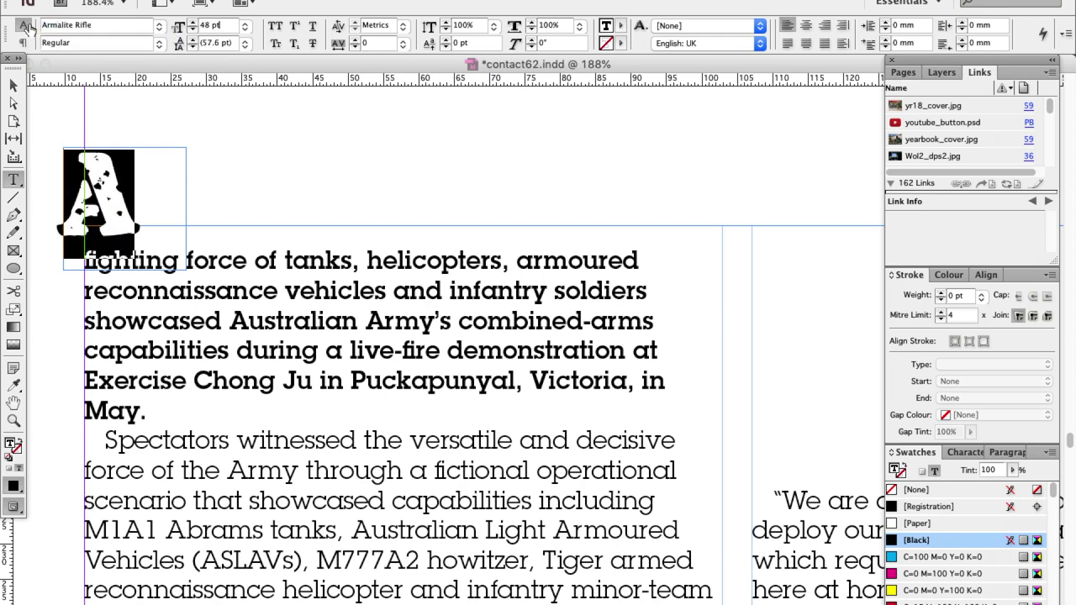
Colour the drop cap "A" Scarlet, shrink its frame to about 10.4 × 12.8 mm and move it beside the first line.
left_click(14, 87)
left_click(935, 472)
scroll(967, 538, "down", 5)
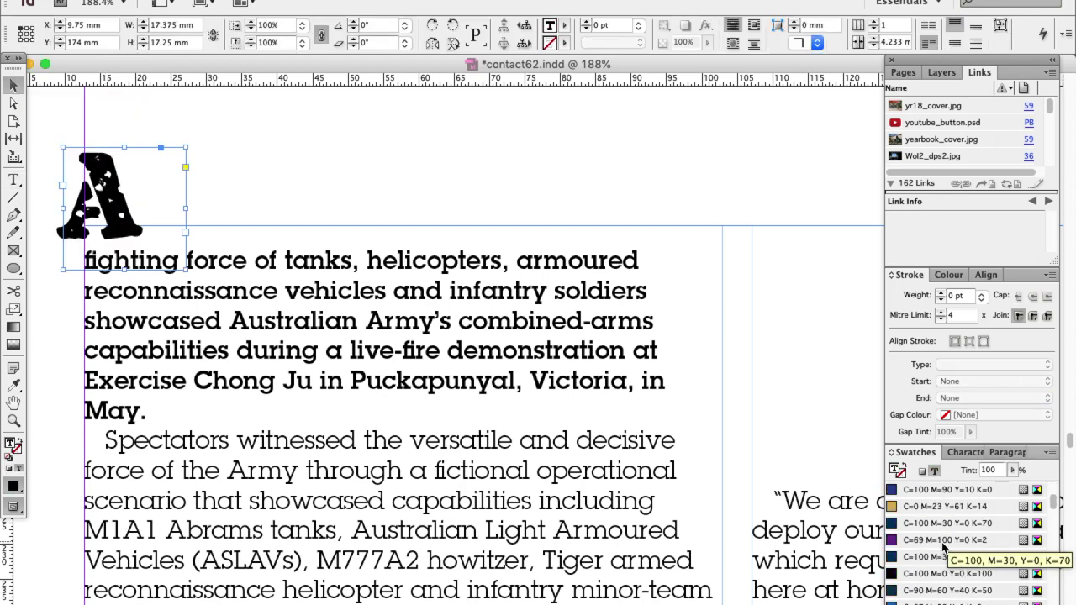
left_click(916, 574)
left_click_drag(107, 192, 104, 238)
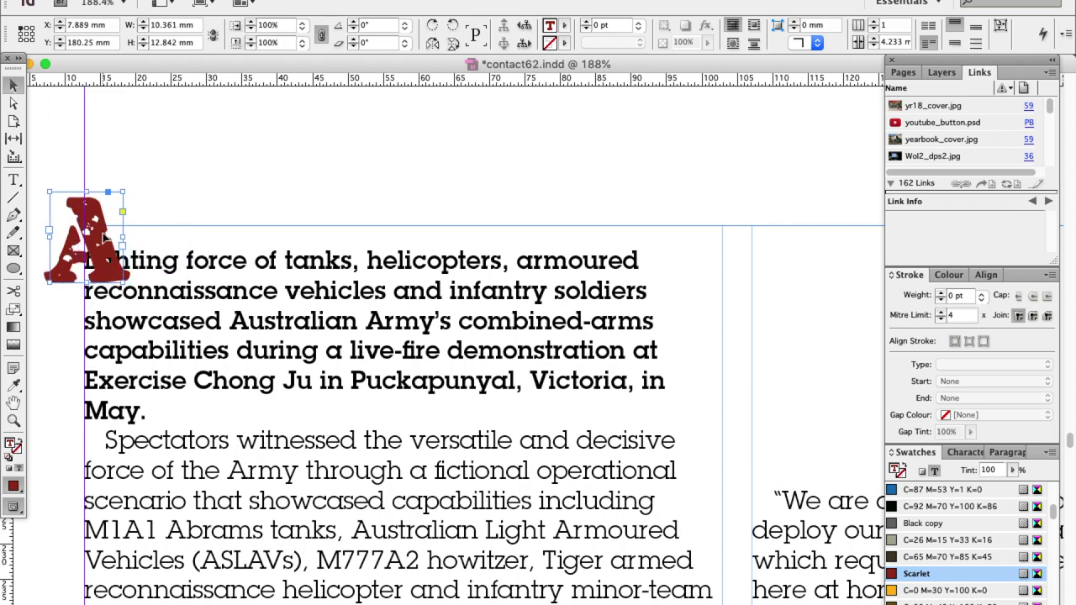
Wrap the article text around the drop cap's bounding box with a -1 mm bottom offset and a wider right offset.
left_click(757, 25)
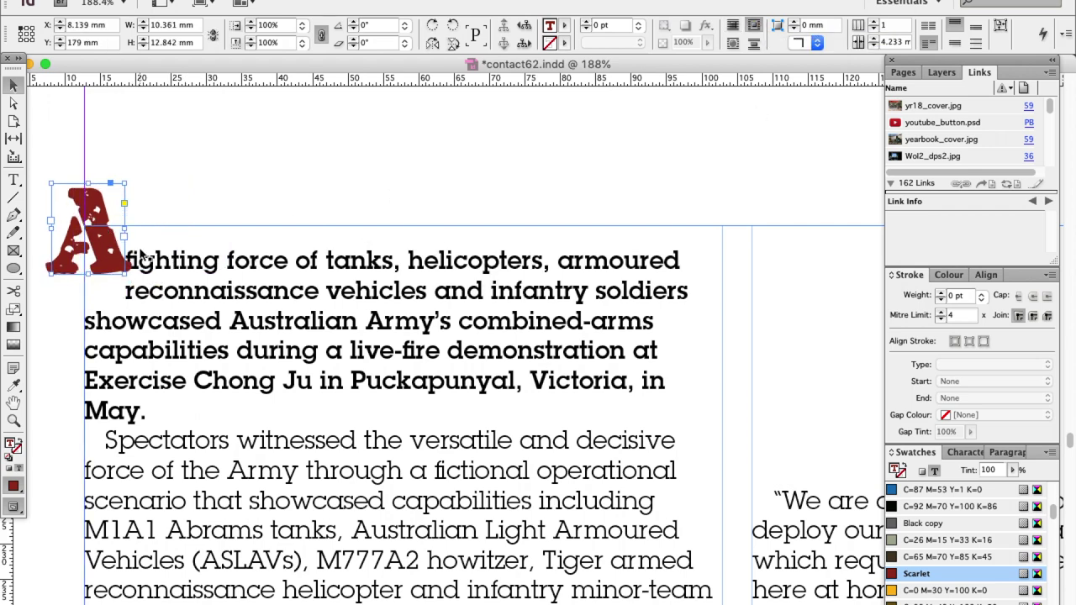
left_click(416, 1)
left_click(454, 325)
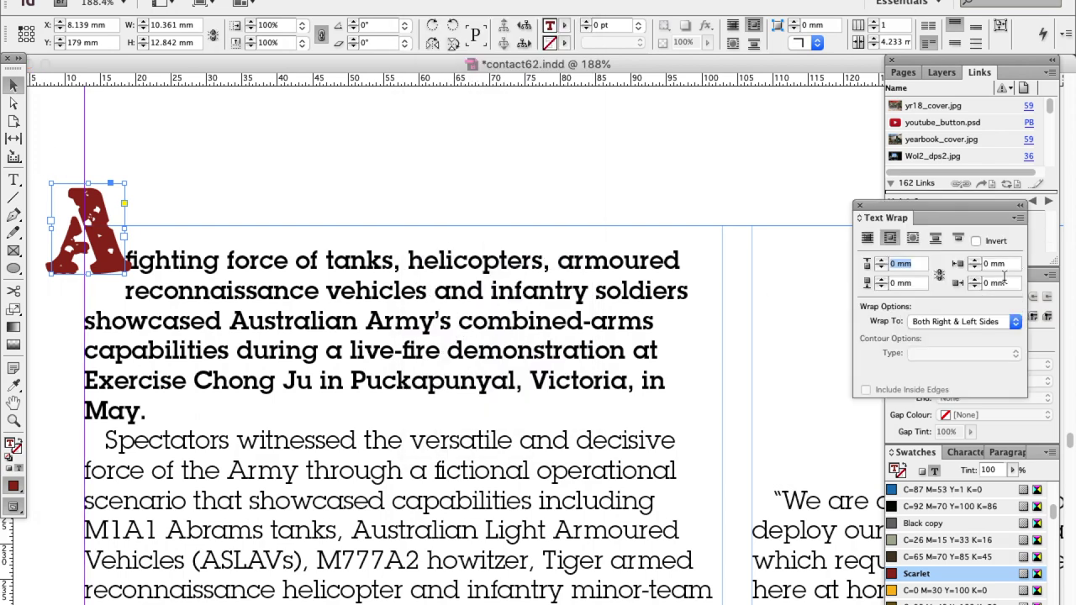
left_click(881, 281)
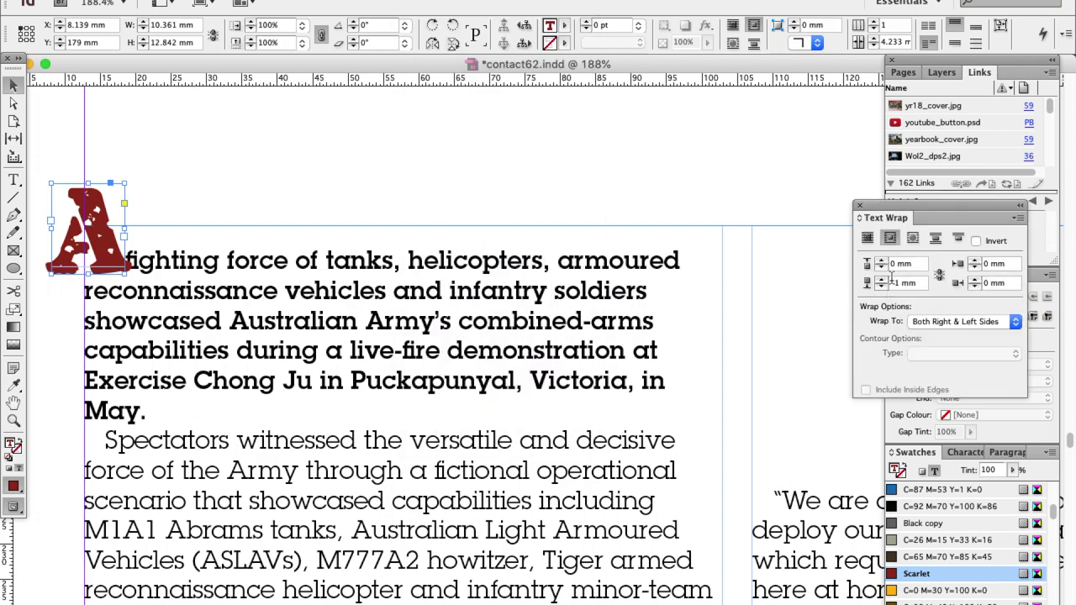
left_click(973, 280)
left_click(974, 280)
Switch the screen mode to Preview and view the whole page without guides or frame edges.
left_click(14, 508)
left_click(53, 525)
left_click(43, 554)
left_click(90, 237)
key("super+0")
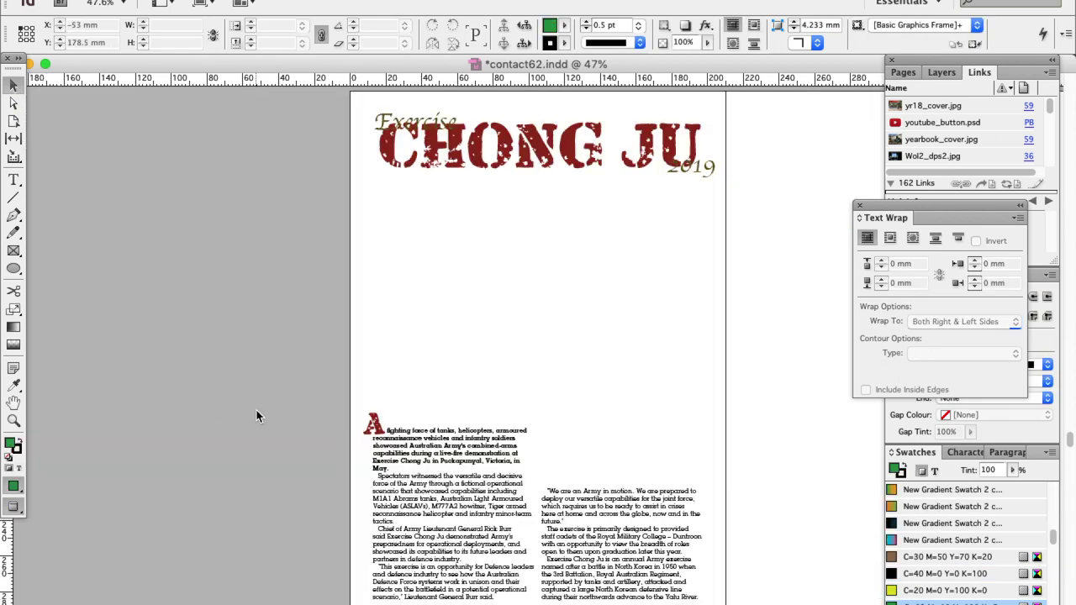
scroll(699, 505, "right", 3)
Switch to Finder and open 20190508ara8517500_258.jpg from the Chong Ju folder in Photoshop.
key("super+Tab")
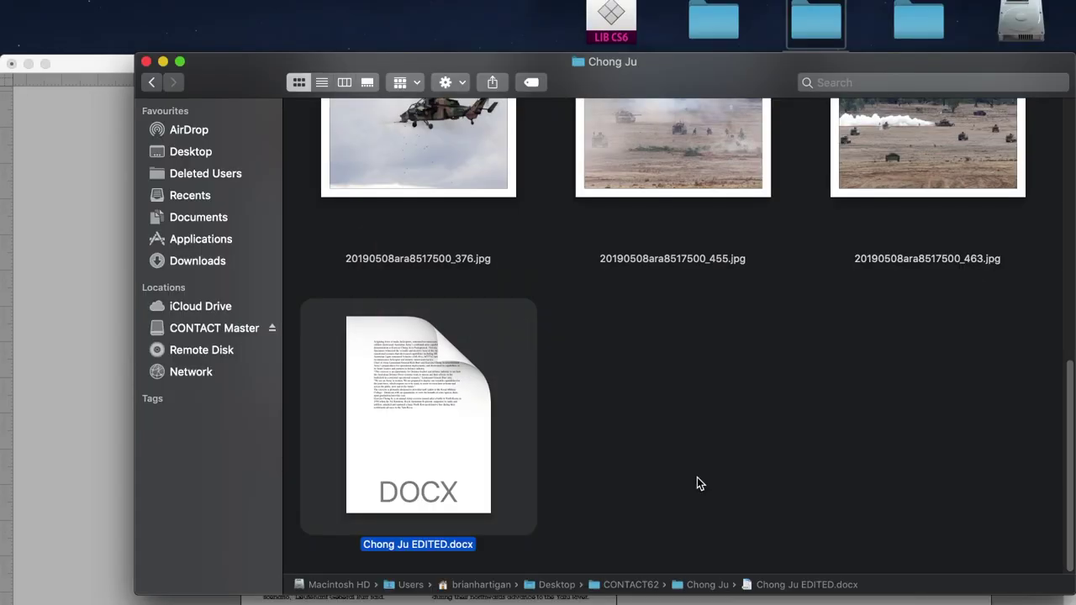
scroll(698, 484, "up", 10)
left_click_drag(876, 295, 251, 601)
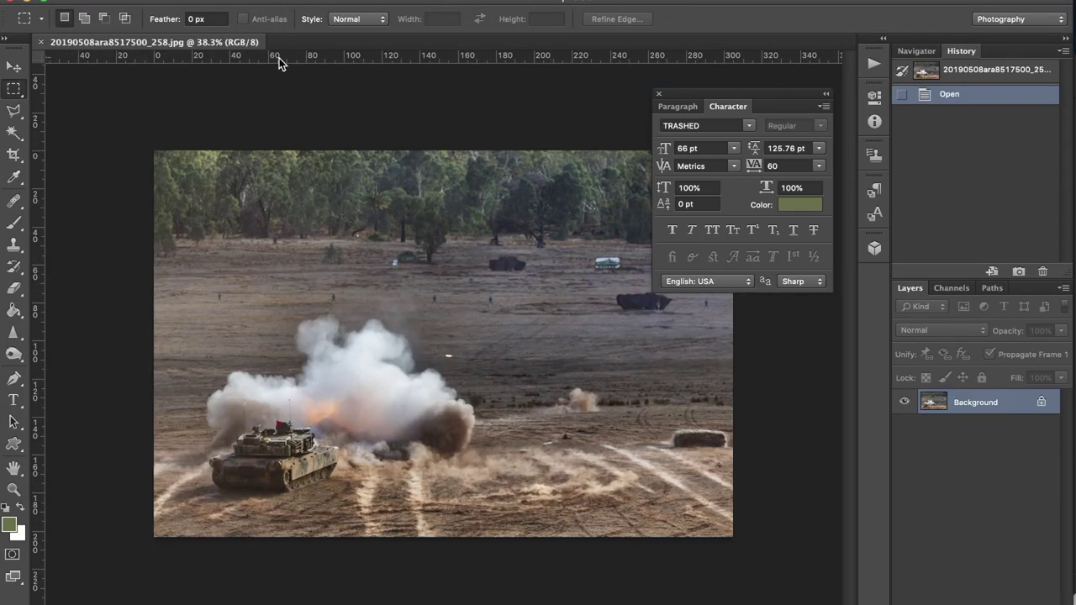
Check the tank photo's pixel dimensions, print size and resolution, leaving them as they are.
left_click(202, 0)
left_click(245, 124)
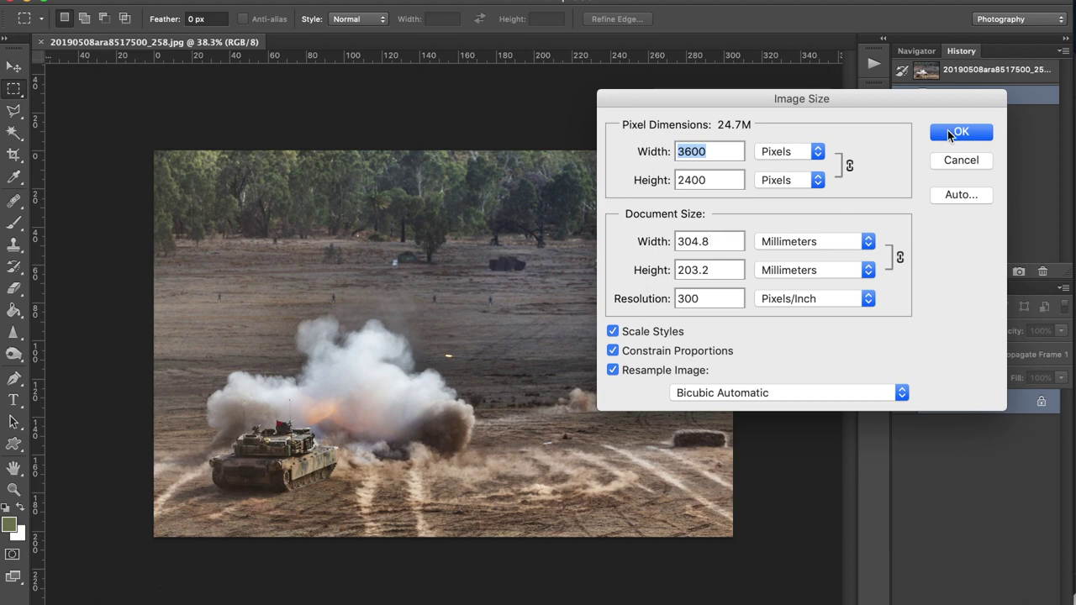
left_click(948, 132)
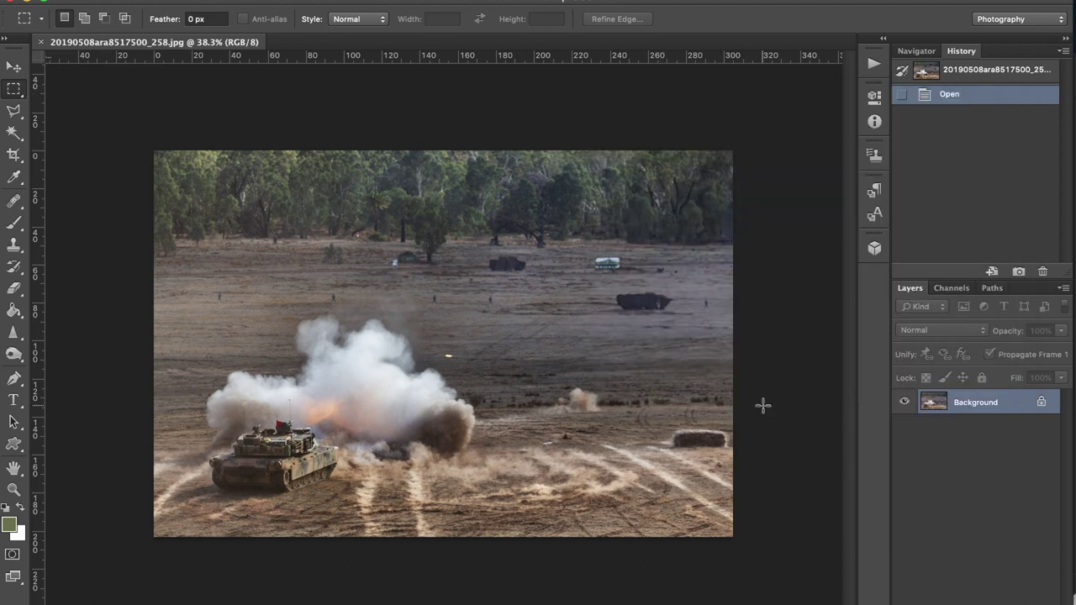
Apply Auto Contrast and the Unsharp Mask filter to the tank photo.
key("alt+shift+super+l")
left_click(395, 0)
mouse_move(555, 244)
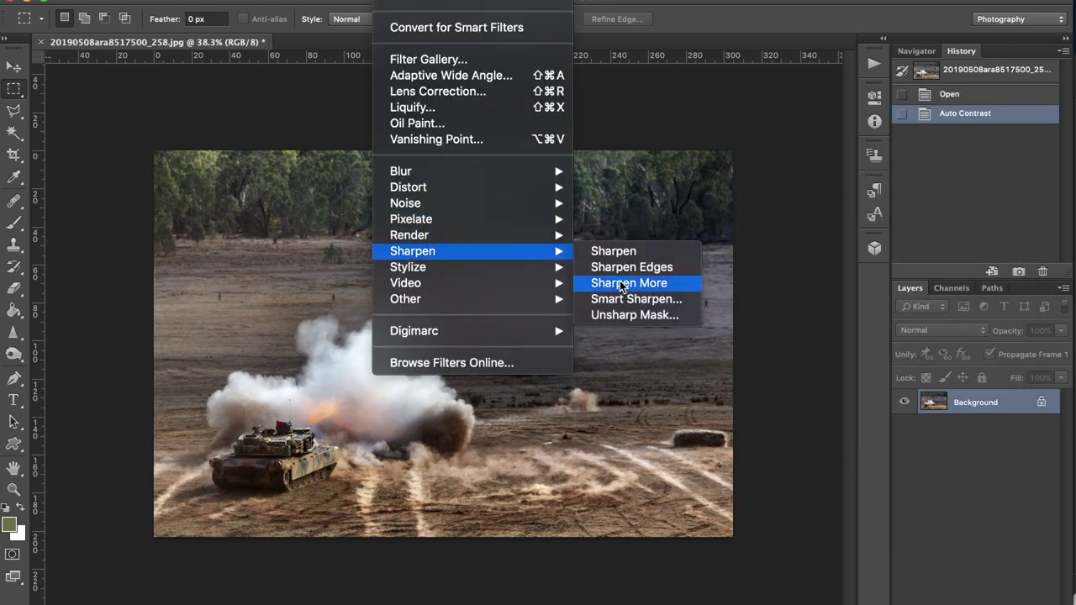
left_click(626, 315)
left_click(928, 155)
Examine the tank and smoke up close and compare the photo before and after sharpening.
left_click(15, 491)
left_click(441, 476)
left_click(442, 476)
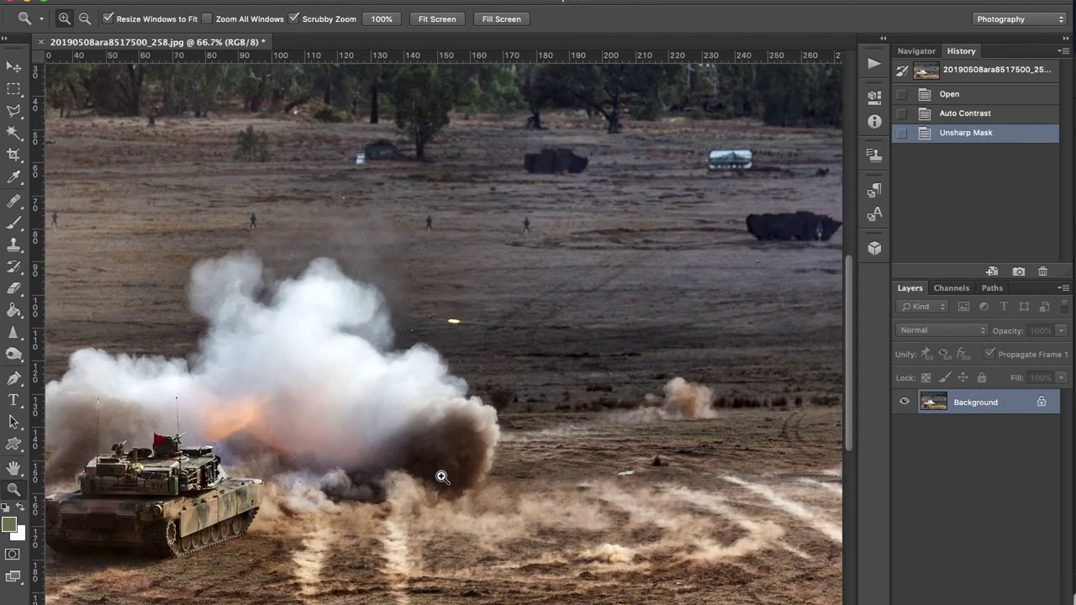
left_click(441, 476)
left_click_drag(538, 604, 464, 604)
key("super+z")
key("super+z")
key("super+0")
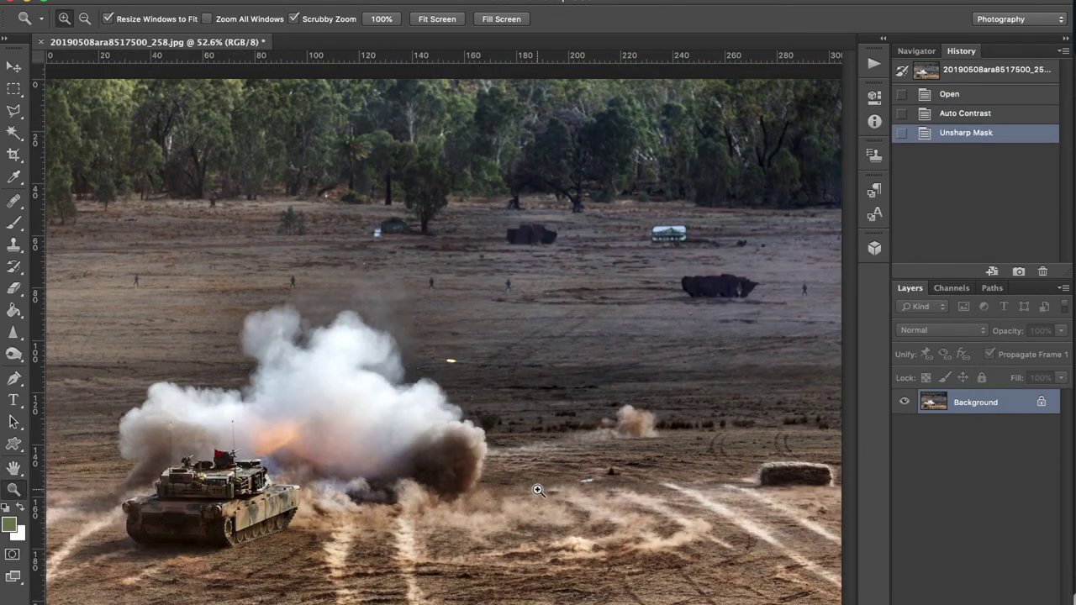
Saturate the orange fireball above the tank using the Sponge tool in Saturate mode with a 332 px brush.
left_click_drag(14, 354, 85, 379)
left_click(74, 18)
left_click(144, 70)
left_click(82, 20)
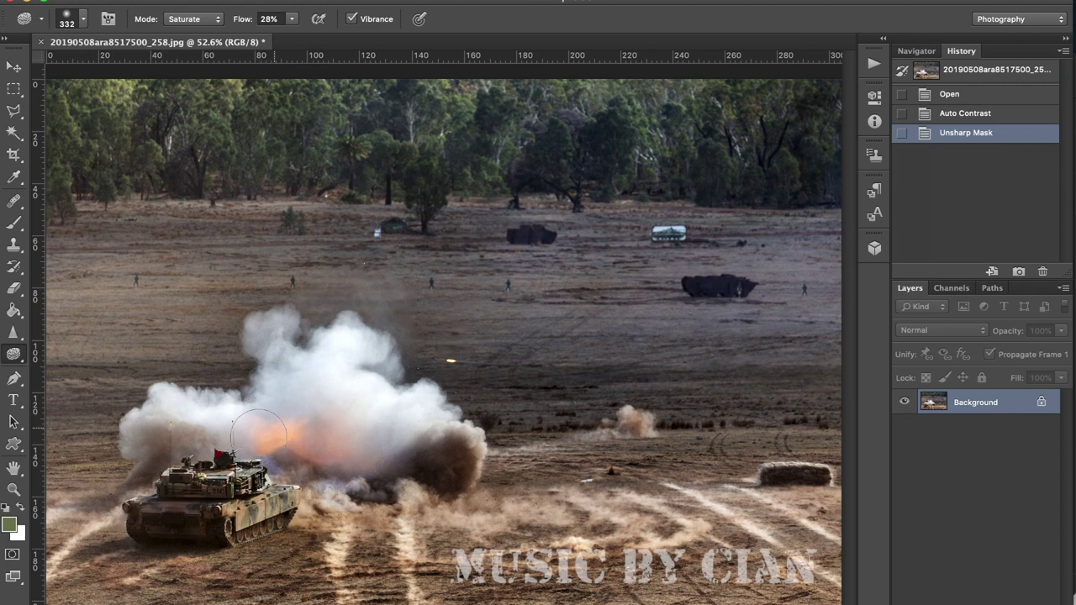
left_click_drag(259, 434, 327, 439)
Compare the fireball before and after the Sponge stroke, and add a second saturating touch on its far side.
key("super+z")
key("super+z")
key("super+z")
key("super+z")
key("super+z")
key("super+z")
key("super+z")
key("super+z")
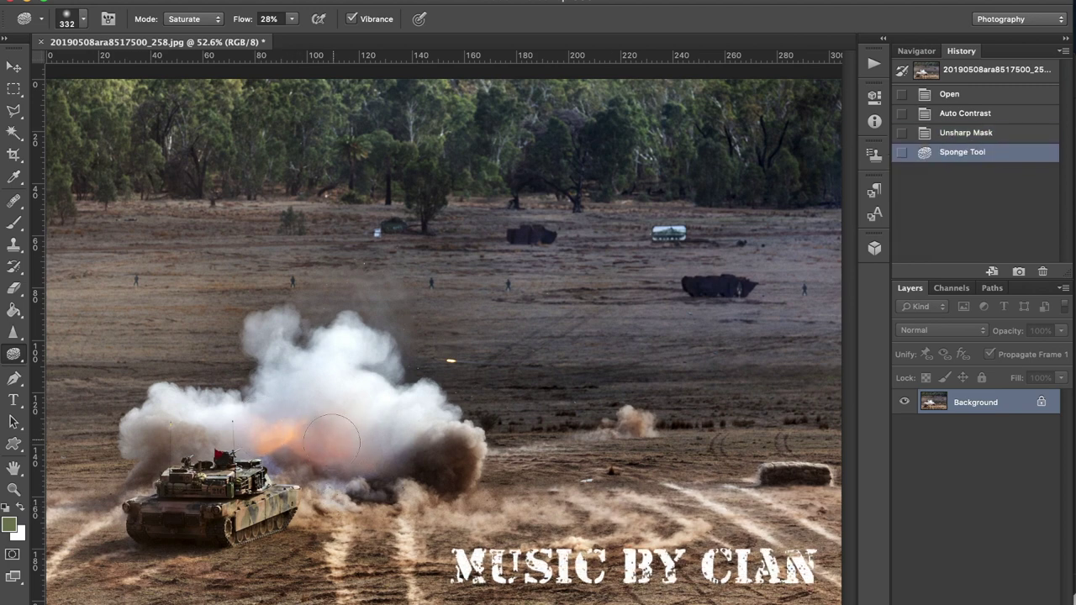
left_click(337, 434)
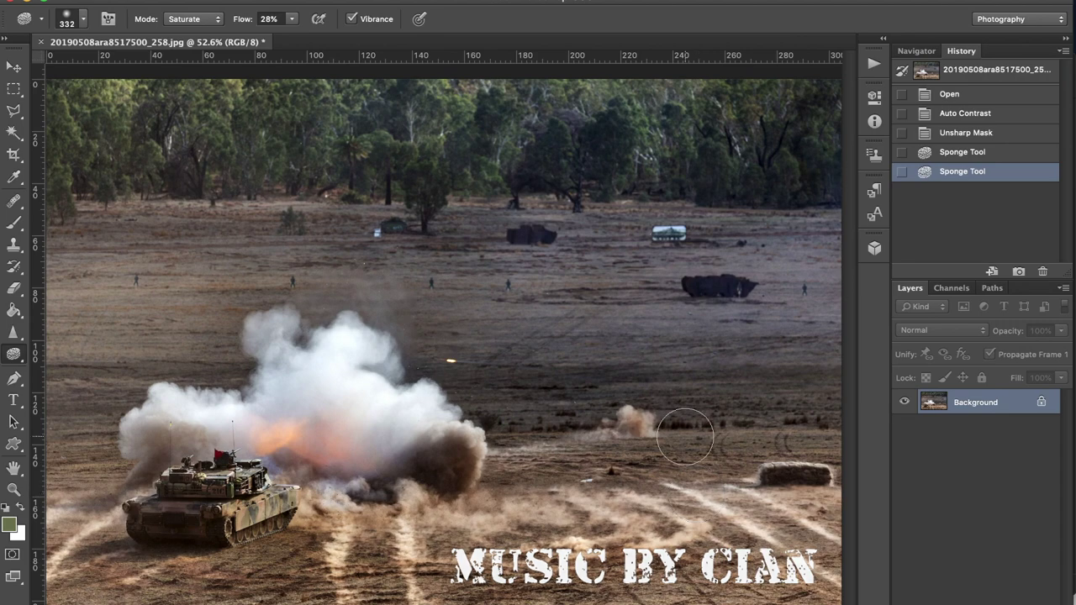
Save the sharpened tank photo as the JPEG Chong Ju 1.jpg in the Chong Ju folder with its color profile embedded.
left_click(12, 88)
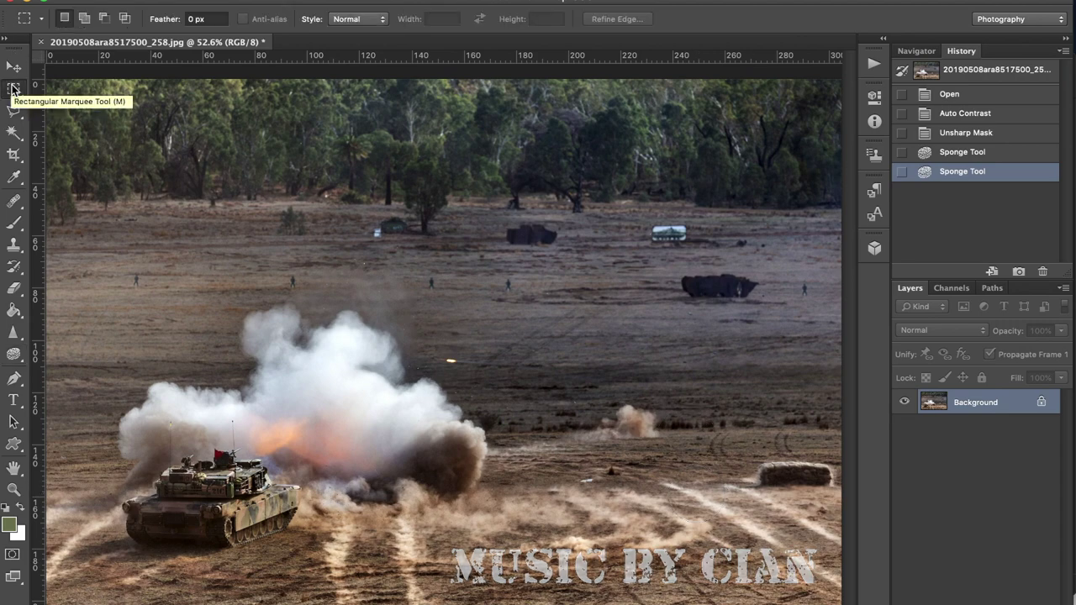
left_click(130, 1)
left_click(173, 173)
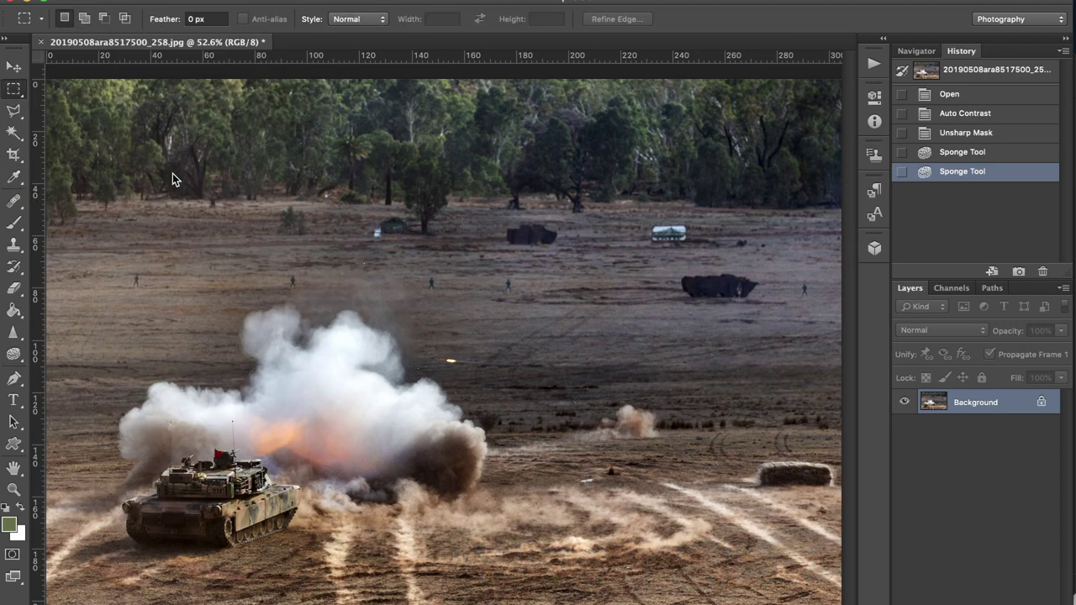
type("Chong Ju 1.jpg")
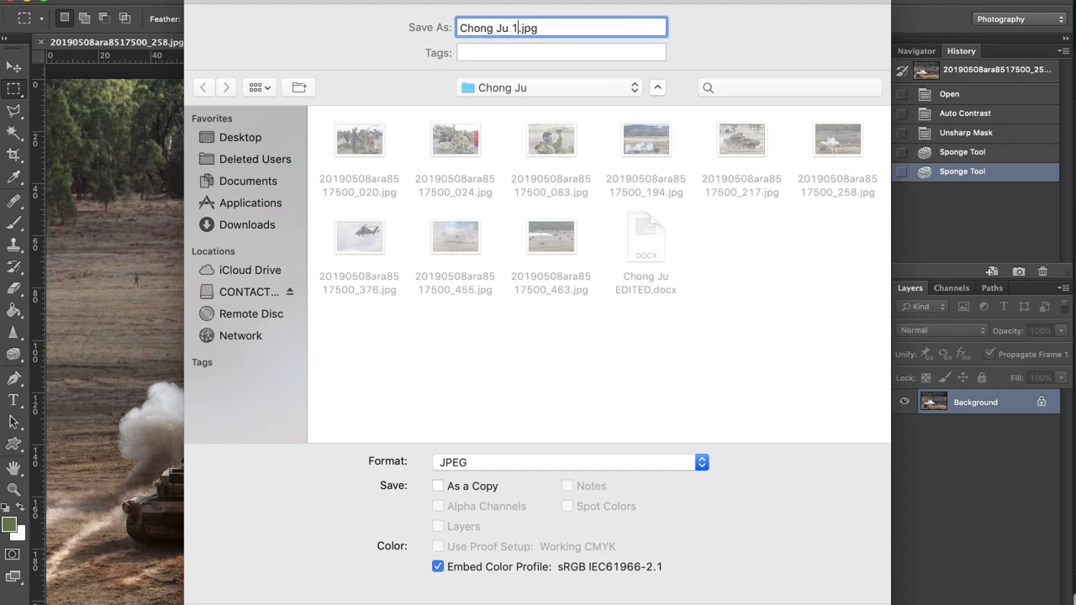
key("Return")
key("Return")
Switch to InDesign, show the page in Normal view, and draw a picture frame about 184.6 × 103 mm between the headline and the article text.
key("super+Tab")
key("super+Tab")
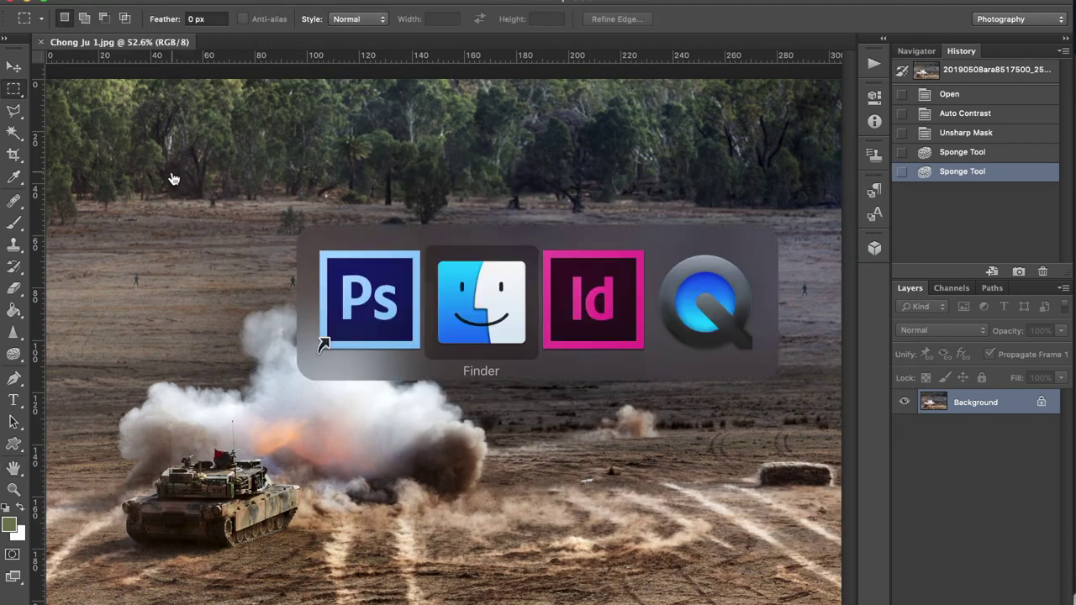
left_click(14, 507)
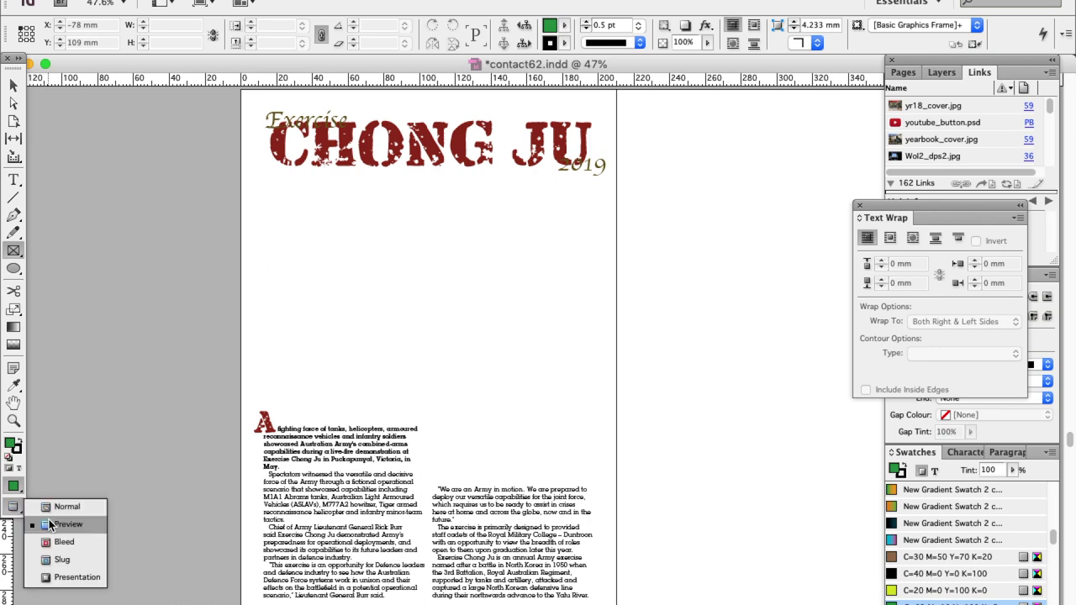
left_click(65, 507)
left_click_drag(263, 215, 593, 400)
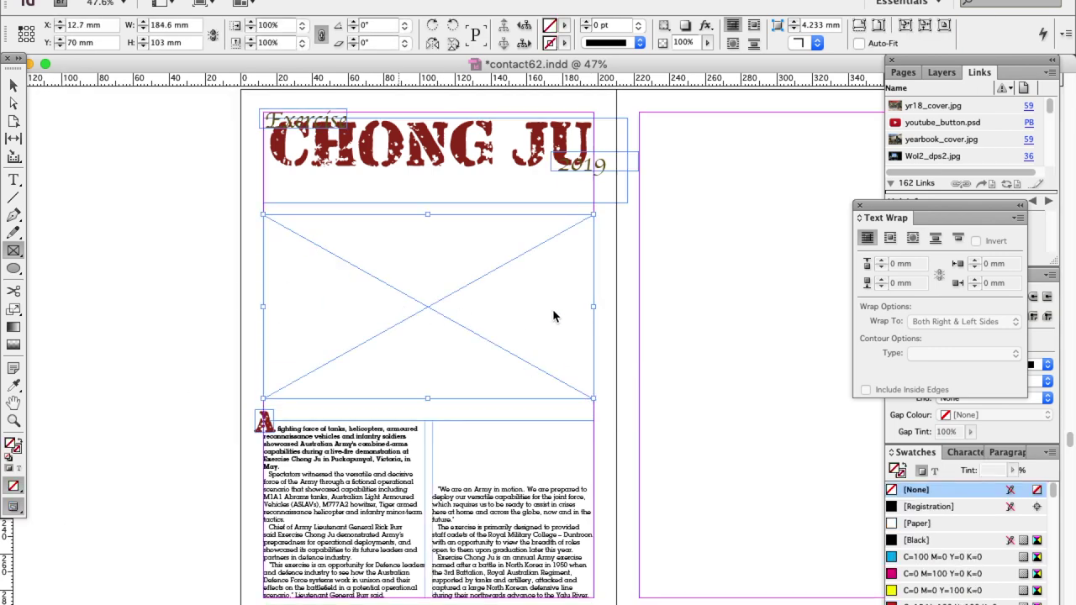
Place Chong Ju 1.jpg from the Chong Ju folder into the new frame and fit it to fill the frame proportionally.
key("super+d")
left_click(504, 74)
left_click(522, 91)
double_click(496, 139)
left_click(820, 220)
key("Return")
left_click(858, 26)
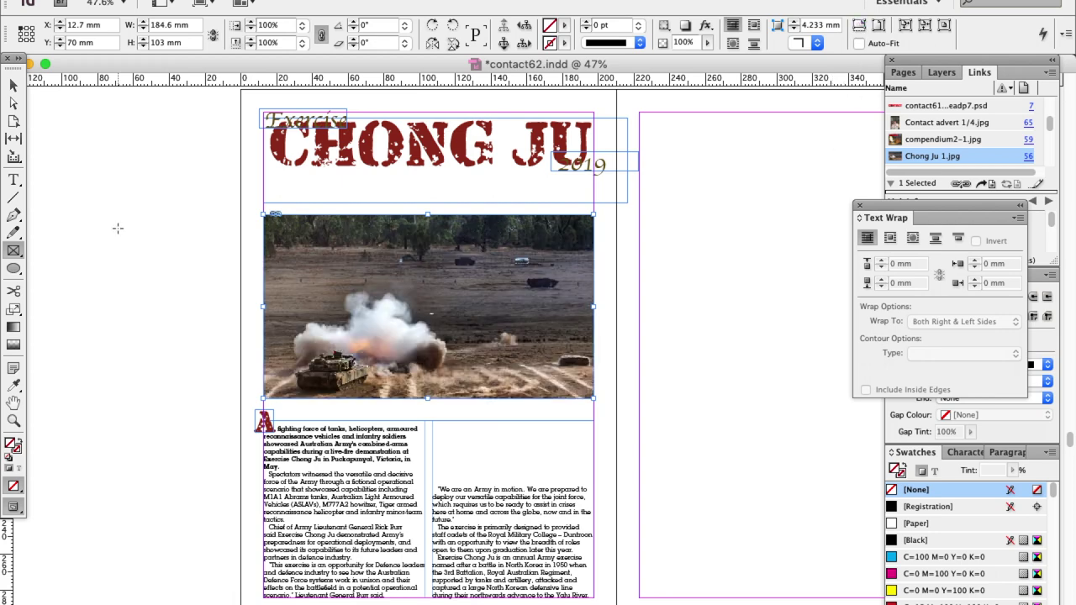
Enlarge the tank photo inside its frame to about 73.9% scale.
mouse_move(283, 258)
left_mouse_down()
mouse_move(305, 291)
mouse_move(296, 275)
left_mouse_up()
key("Up")
key("Up")
key("Up")
key("Up")
key("Up")
key("Up")
key("Up")
key("Up")
key("Up")
key("Up")
key("Up")
key("Up")
key("Up")
key("Up")
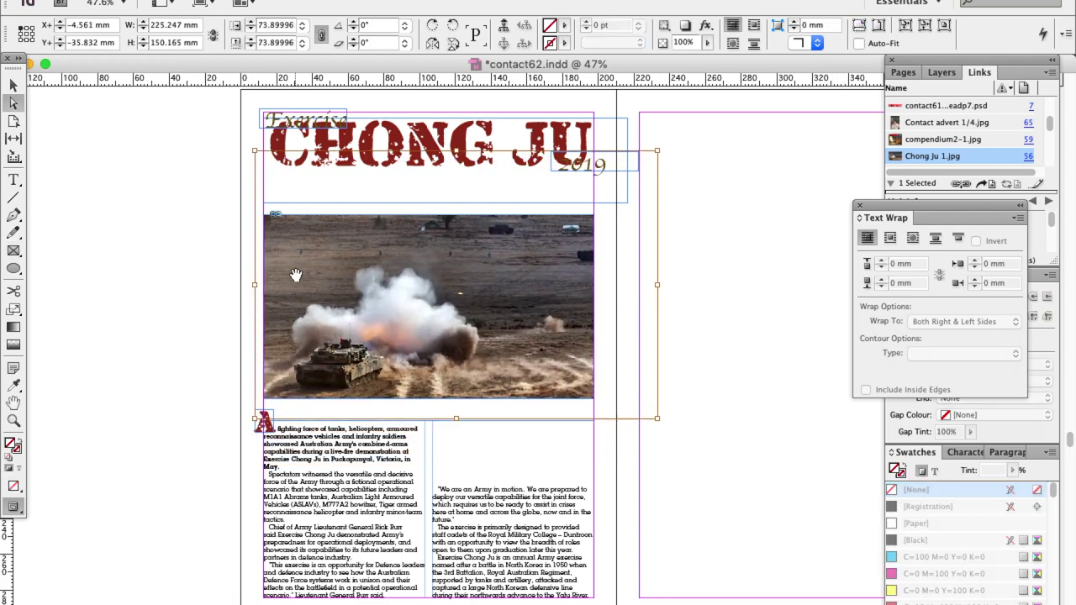
Shift the enlarged photo left and slightly down within its frame, bringing the tank close to the frame's left edge, and deselect it.
key("Left")
key("Left")
key("Left")
key("Left")
key("Left")
key("Left")
key("Left")
key("Left")
key("Left")
key("Left")
key("Left")
key("Left")
key("Left")
key("Left")
key("Left")
key("Left")
key("Left")
key("Left")
key("Left")
key("Left")
key("Left")
key("Left")
key("Left")
key("Down")
key("Down")
key("Down")
key("Down")
key("Down")
key("Down")
key("Down")
key("Down")
key("Down")
key("Down")
key("Down")
key("Down")
key("Down")
key("Down")
key("Down")
key("Down")
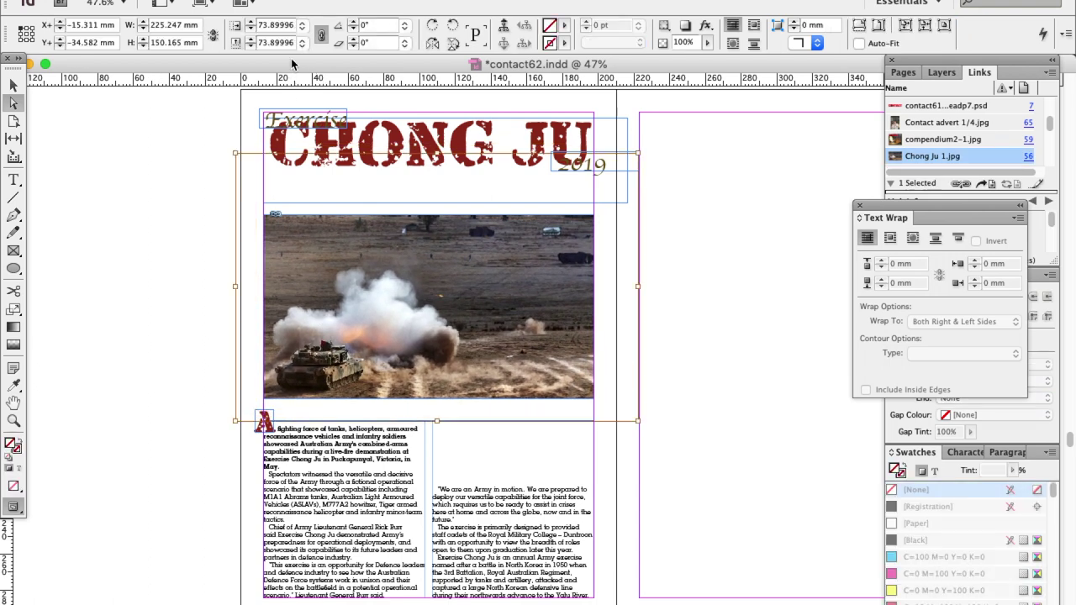
left_click(143, 296)
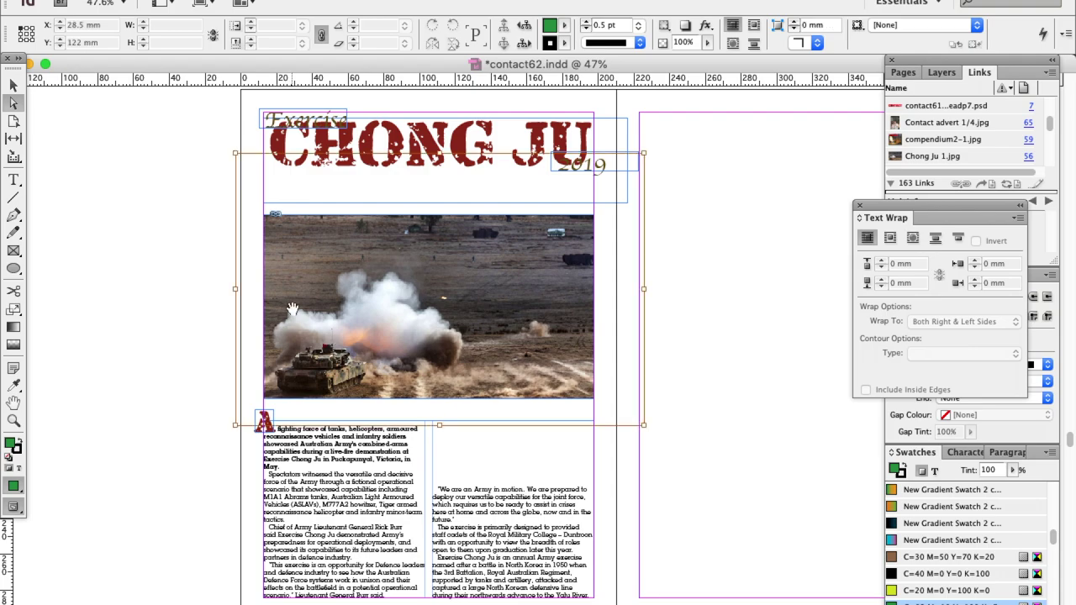
left_click(132, 344)
left_click_drag(456, 604, 456, 604)
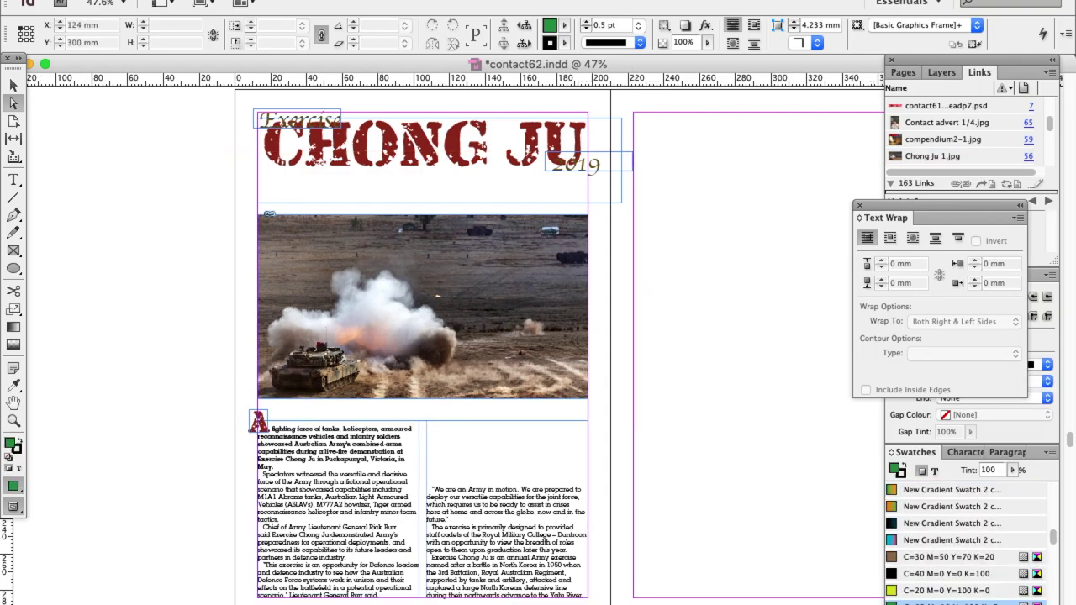
scroll(400, 455, "right", 5)
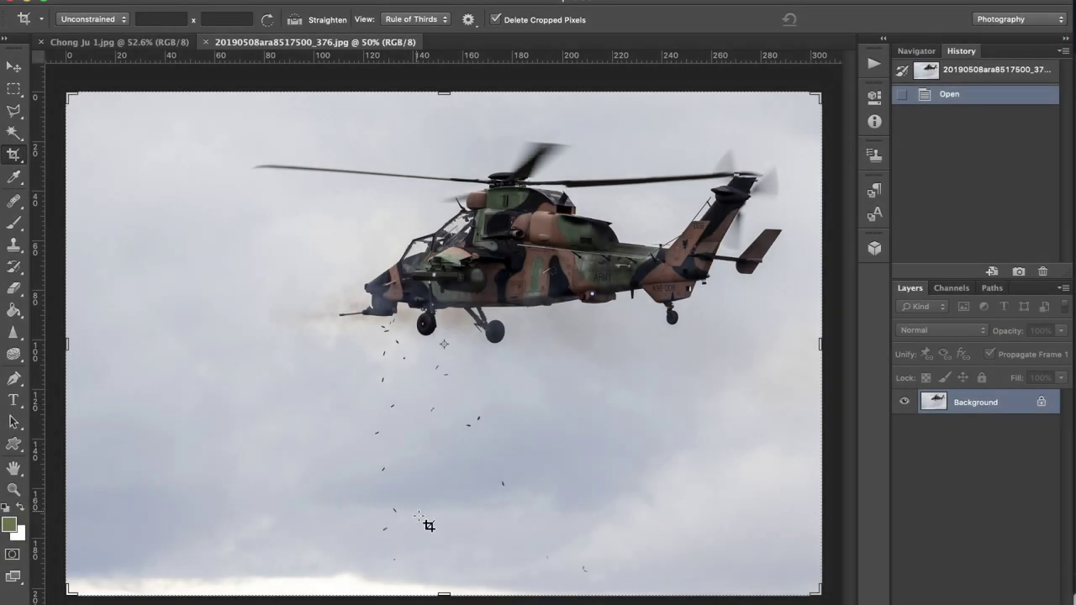
Crop the strip of sky off the bottom of the helicopter photo, keeping its full width.
left_click_drag(444, 595, 444, 548)
double_click(469, 540)
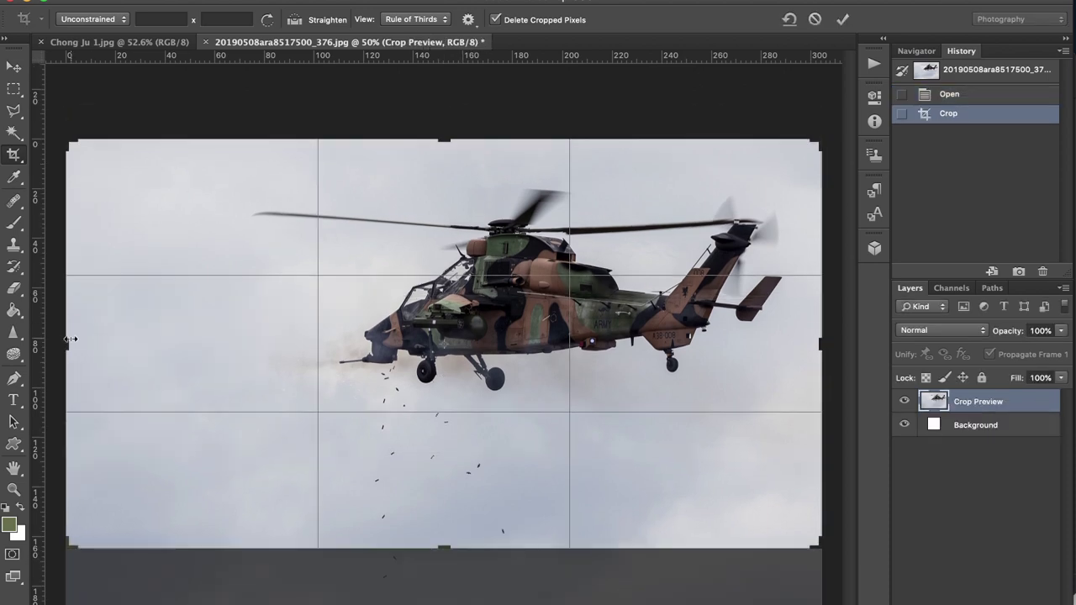
key("Return")
Lower the white input level of the helicopter photo to about 239 with Levels and apply the Unsharp Mask filter.
key("super+l")
left_click_drag(831, 283, 826, 283)
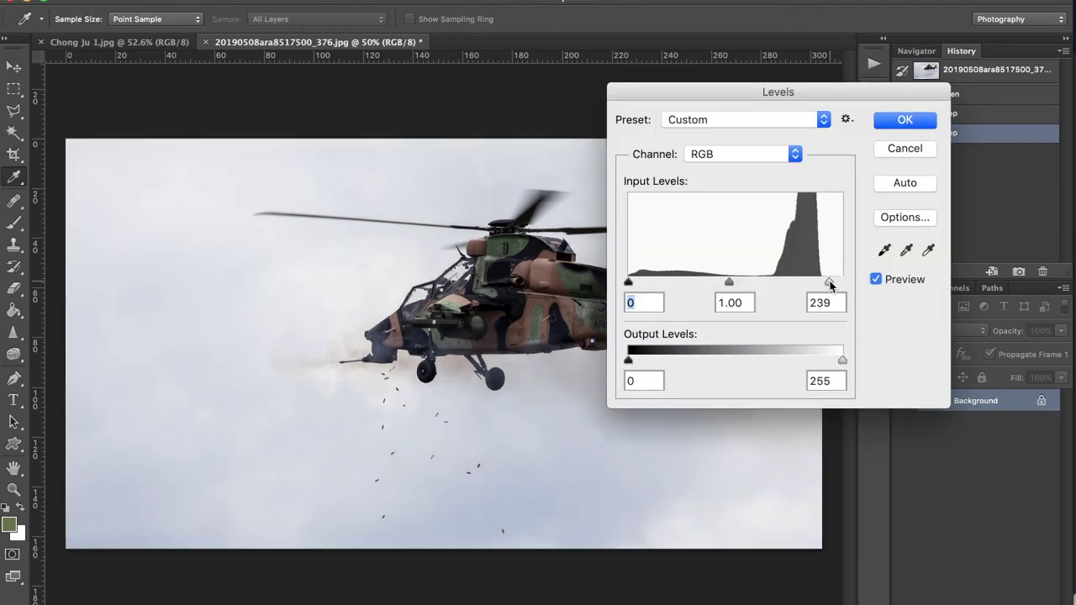
left_click(904, 120)
key("super+f")
left_click(205, 2)
left_click(236, 120)
left_click(973, 133)
Save the helicopter photo as the JPEG Chong Ju 2.jpg in the Chong Ju folder and close both open photos.
left_click(126, 3)
left_click(175, 173)
left_click(646, 238)
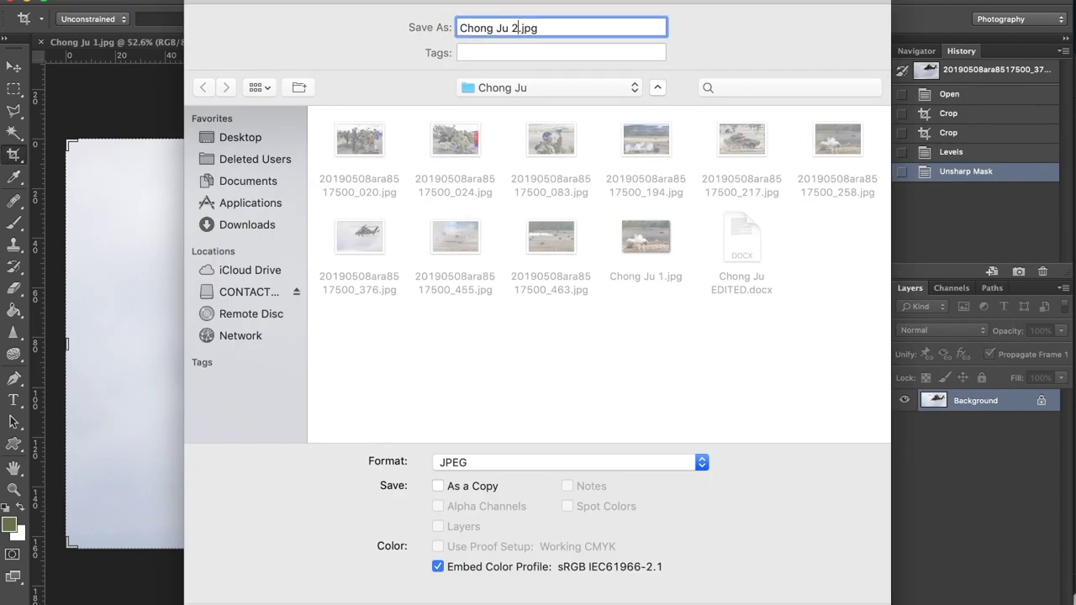
key("Return")
key("Return")
left_click(212, 42)
left_click(40, 43)
Switch to InDesign, draw a margin-wide picture frame across the upper part of the facing page, and place Chong Ju 2.jpg in it.
key("super+Tab")
key("super+Tab")
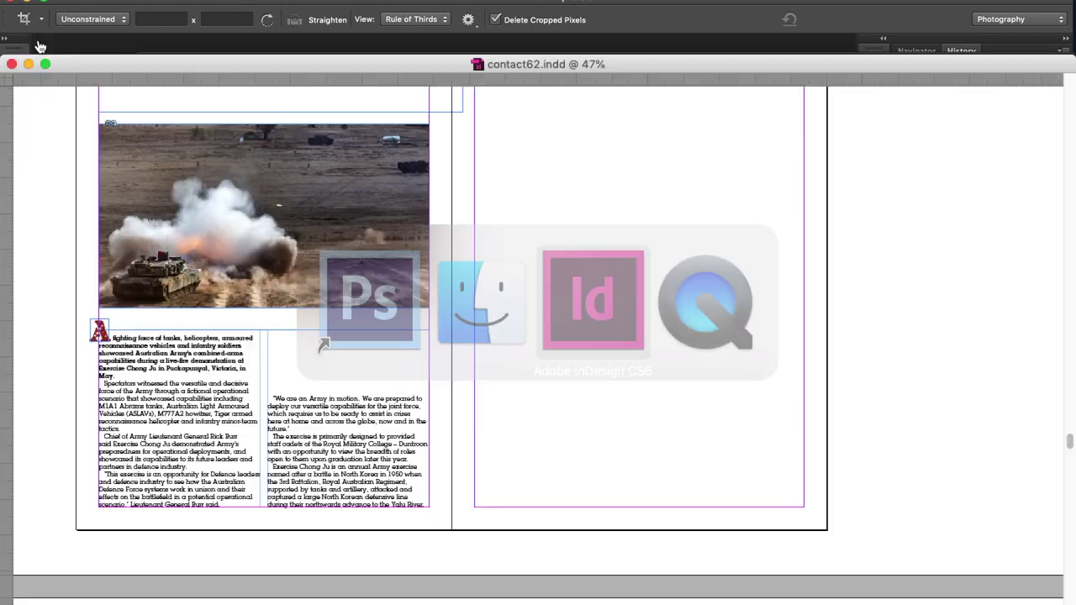
scroll(465, 248, "up", 3)
left_click_drag(474, 111, 804, 551)
key("super+d")
double_click(380, 318)
Shift the helicopter image left within its frame to an offset of about X -98.45 mm, Y -4.8 mm, fitting nose and tail in view.
left_click(13, 103)
left_click_drag(523, 225, 390, 217)
key("Left")
key("Left")
key("Left")
key("Left")
key("Left")
key("Left")
key("Left")
key("Left")
key("Left")
key("Left")
key("Left")
key("Left")
key("Left")
key("Left")
key("Left")
key("Left")
key("Left")
key("Left")
key("Left")
key("Left")
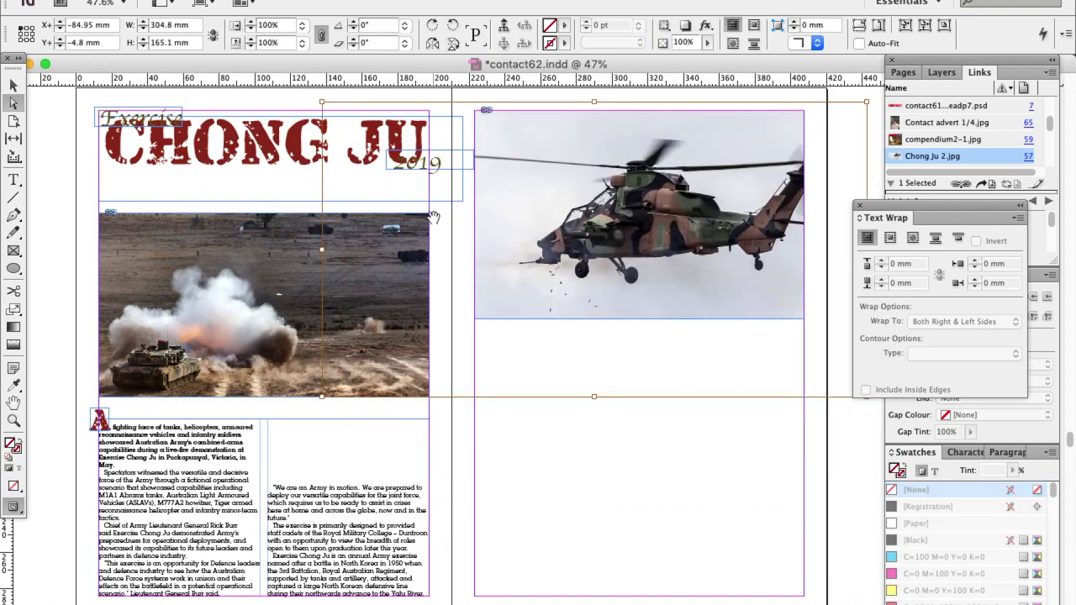
key("Left")
key("Left")
key("Left")
key("Left")
key("Left")
key("Left")
key("Left")
key("Left")
key("Left")
key("Left")
key("Left")
key("Left")
key("Left")
key("Left")
key("Right")
key("Right")
key("Right")
key("Right")
key("Right")
key("Right")
key("Right")
key("Right")
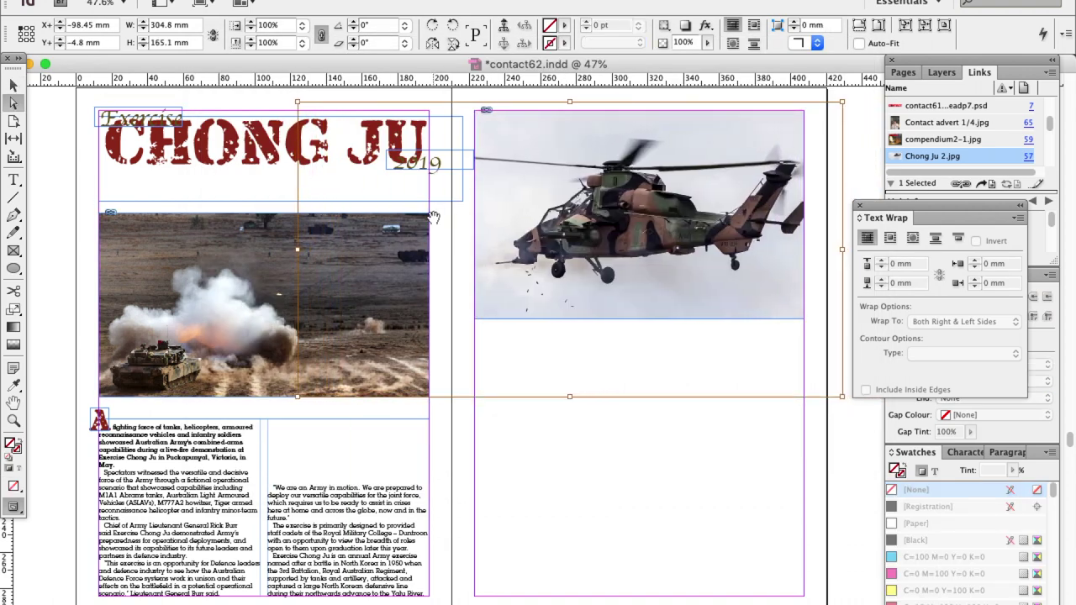
Scale the helicopter image down slightly within its frame and nudge it so the whole tail fits.
key("super+comma")
key("super+comma")
key("super+comma")
key("super+comma")
key("super+comma")
key("Right")
key("Right")
key("Right")
key("Right")
key("Right")
key("Right")
key("Right")
key("Right")
key("Right")
key("Right")
key("Right")
key("Right")
key("Right")
key("Right")
key("Right")
key("Right")
key("Right")
key("Right")
key("Right")
key("Right")
left_click(601, 365)
left_click(13, 85)
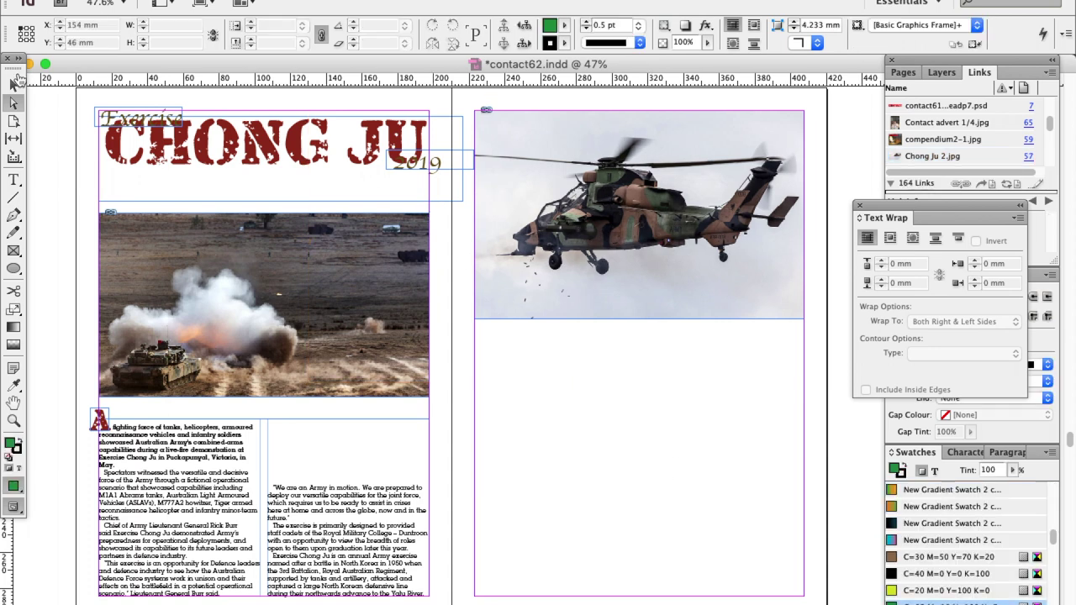
Close the Text Wrap panel and give the helicopter and tank photo frames a 0.5 pt black stroke.
left_click(524, 298)
left_click(859, 205)
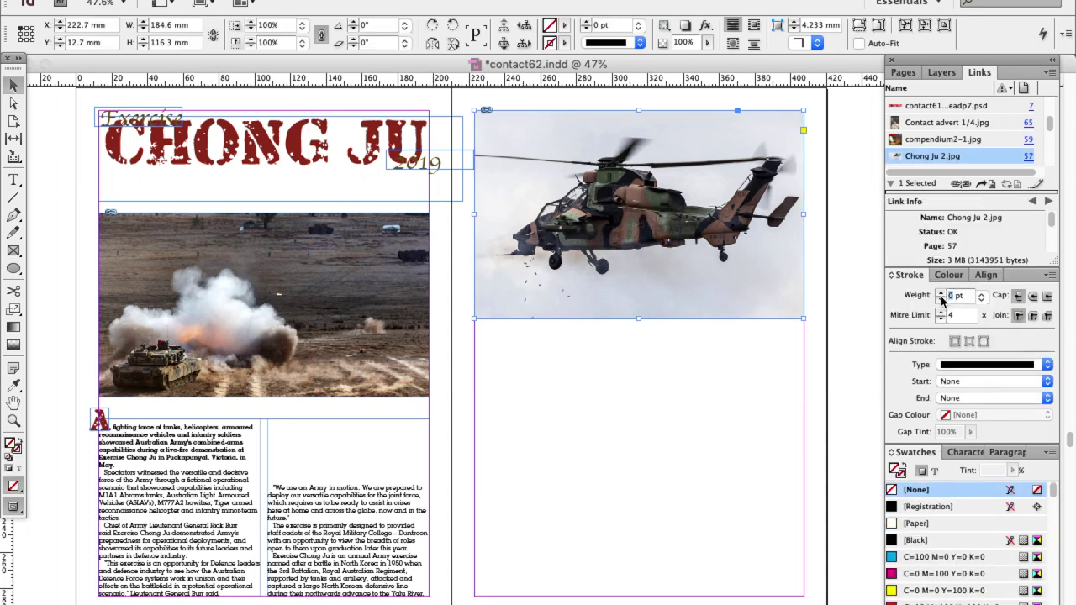
left_click(903, 475)
scroll(936, 536, "up", 10)
left_click(933, 540)
left_click(379, 320)
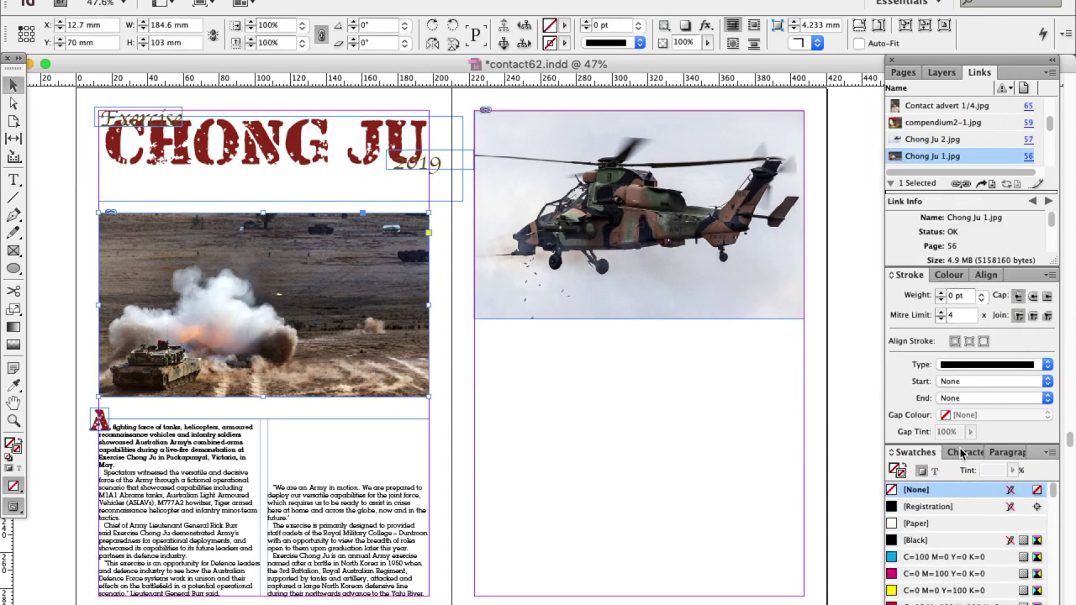
type("0.5")
key("Return")
left_click(967, 541)
left_click(556, 403)
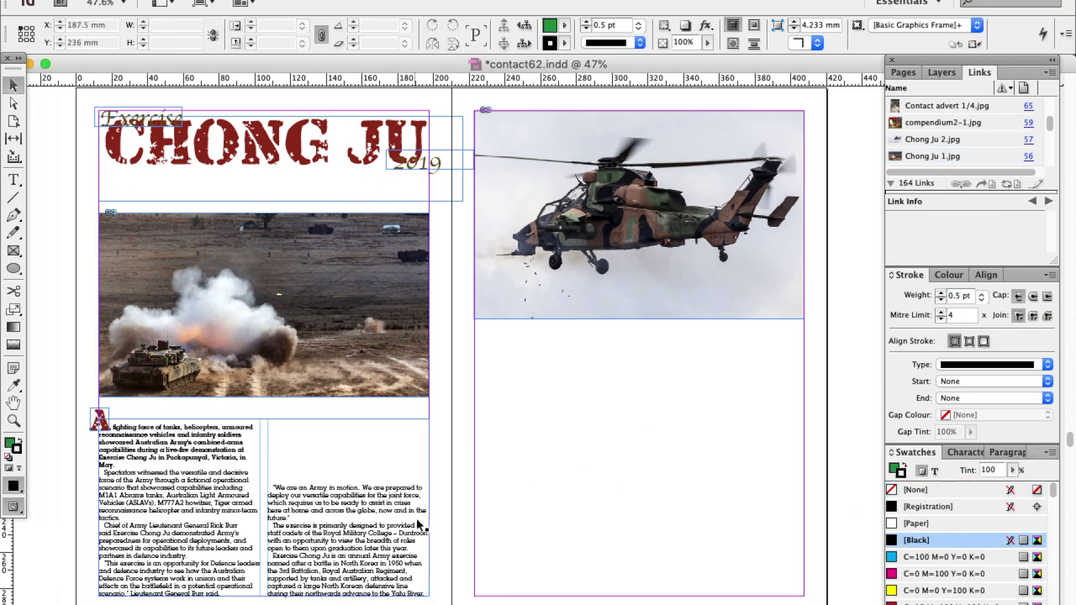
Move the tank photo up slightly and draw a margin-wide picture frame along the bottom of the facing page.
left_click_drag(336, 336, 336, 325)
left_click(57, 212)
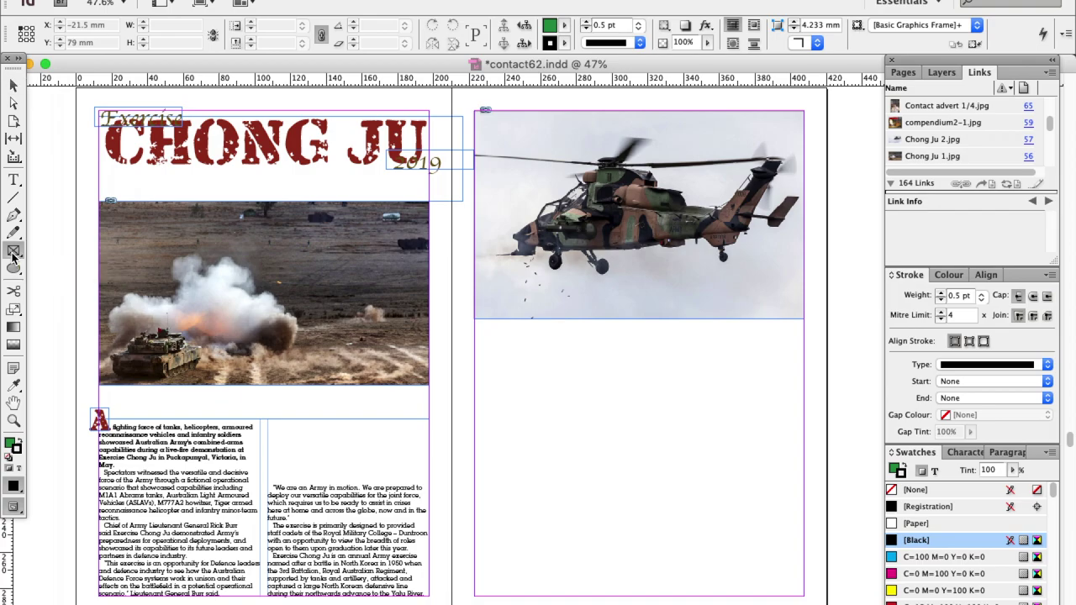
left_click_drag(474, 484, 804, 596)
Open 20190508ara8517500_194.jpg in Photoshop and crop it to a wide strip around the artillery gun, smoke and truck.
key("super+Tab")
key("super+Tab")
key("super+Tab")
mouse_move(420, 202)
left_mouse_down()
mouse_move(457, 603)
mouse_move(216, 599)
left_mouse_up()
left_click_drag(424, 87, 435, 224)
key("Return")
Adjust the midtones of the cropped artillery photo with Levels and check its image size.
key("ctrl+l")
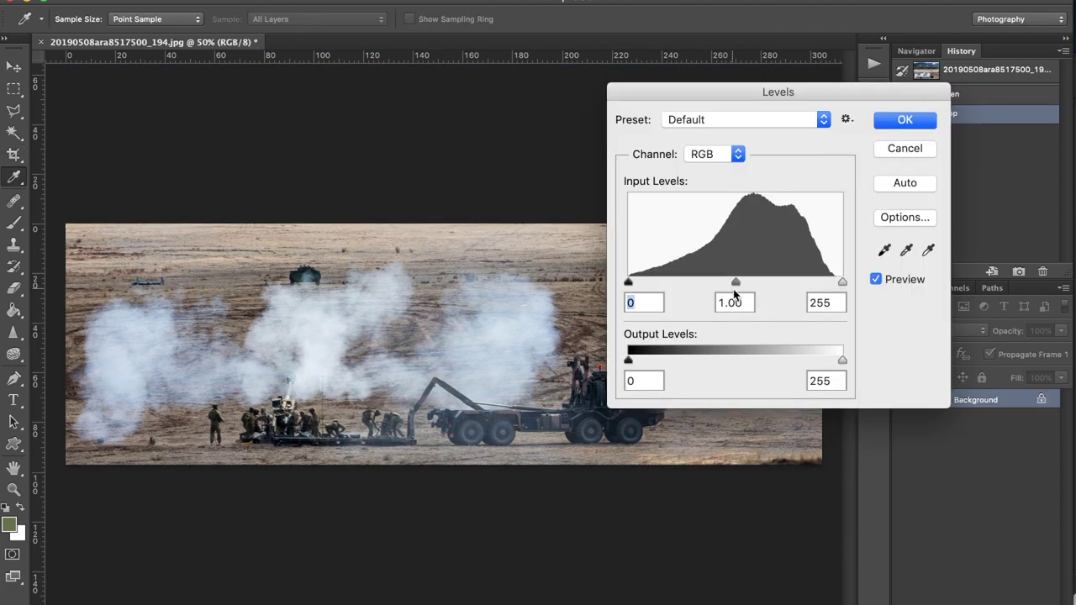
left_click_drag(728, 286, 724, 283)
left_click(905, 120)
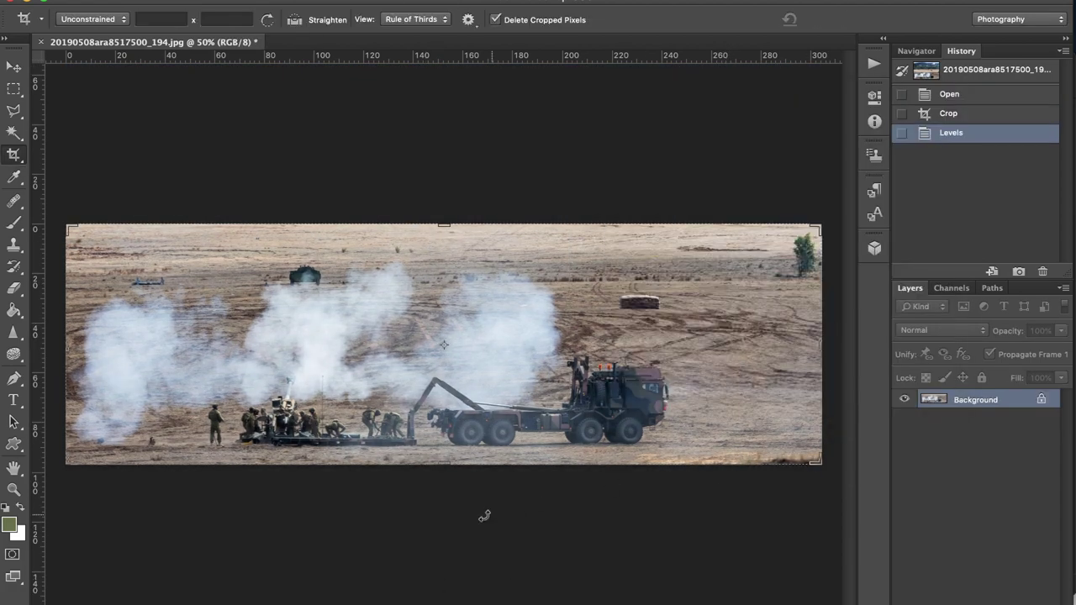
left_click(193, 0)
left_click(254, 122)
left_click(961, 160)
Save the artillery photo as the JPEG Chong Ju 3.jpg in the Chong Ju folder and close it.
left_click(129, 0)
left_click(269, 171)
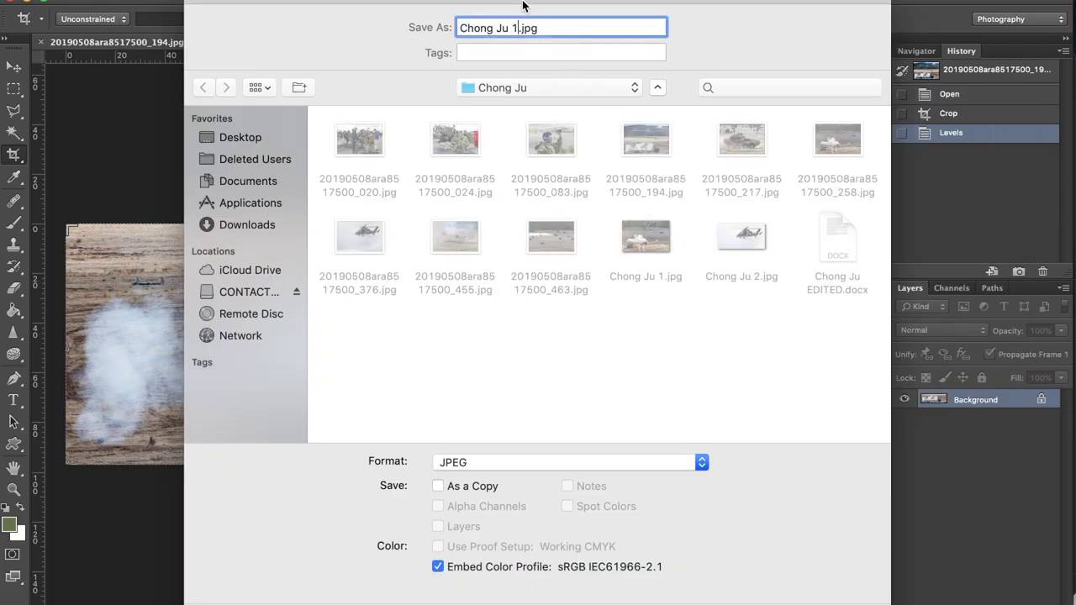
key("Return")
key("Return")
left_click(42, 42)
Switch to InDesign and place Chong Ju 3.jpg in the frame along the bottom of the facing page.
key("super+Tab")
key("super+Tab")
key("super+Tab")
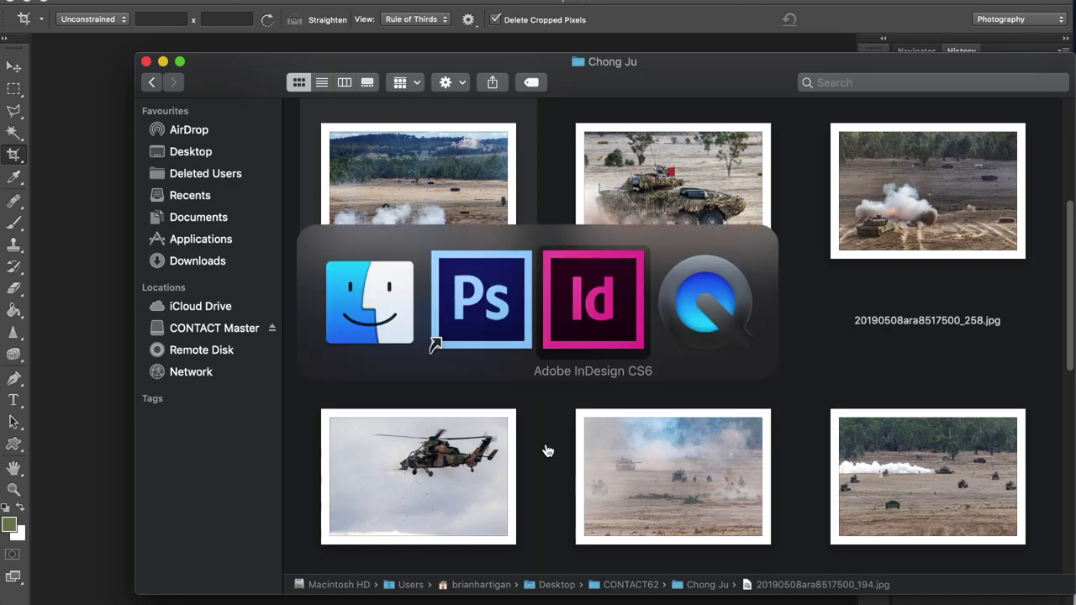
key("super+d")
double_click(509, 323)
Scale the artillery image to about 82% and shift it within its frame so the gun crew and truck fit.
key("a")
left_click_drag(597, 467, 574, 428)
left_click_drag(672, 450, 605, 463)
key("alt+super+comma")
key("alt+super+comma")
key("alt+super+comma")
key("alt+super+comma")
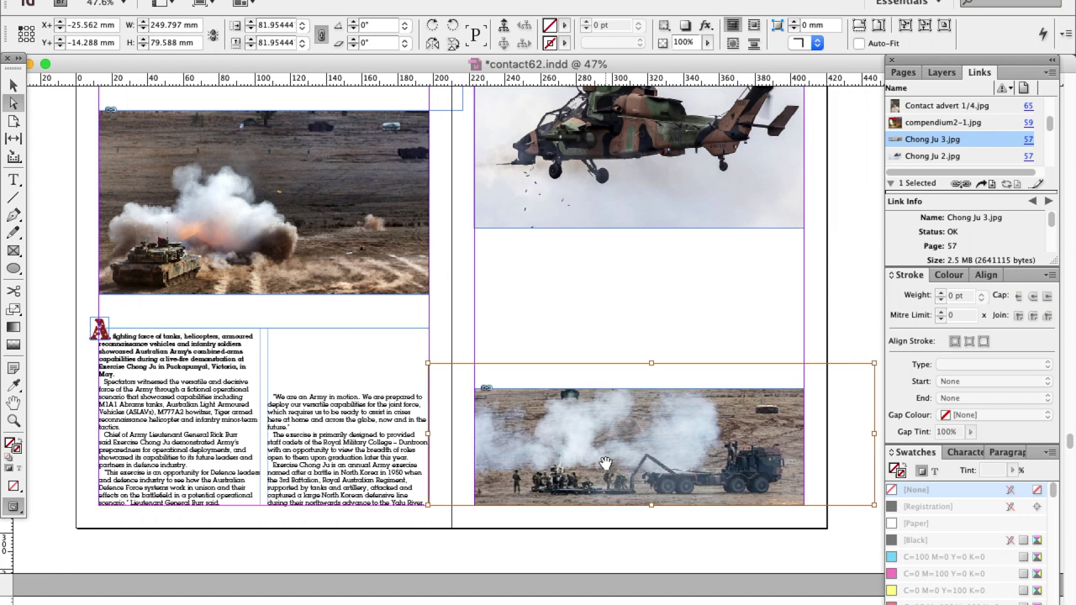
key("shift+Left")
key("shift+Left")
key("Left")
key("Left")
key("Down")
left_click(638, 553)
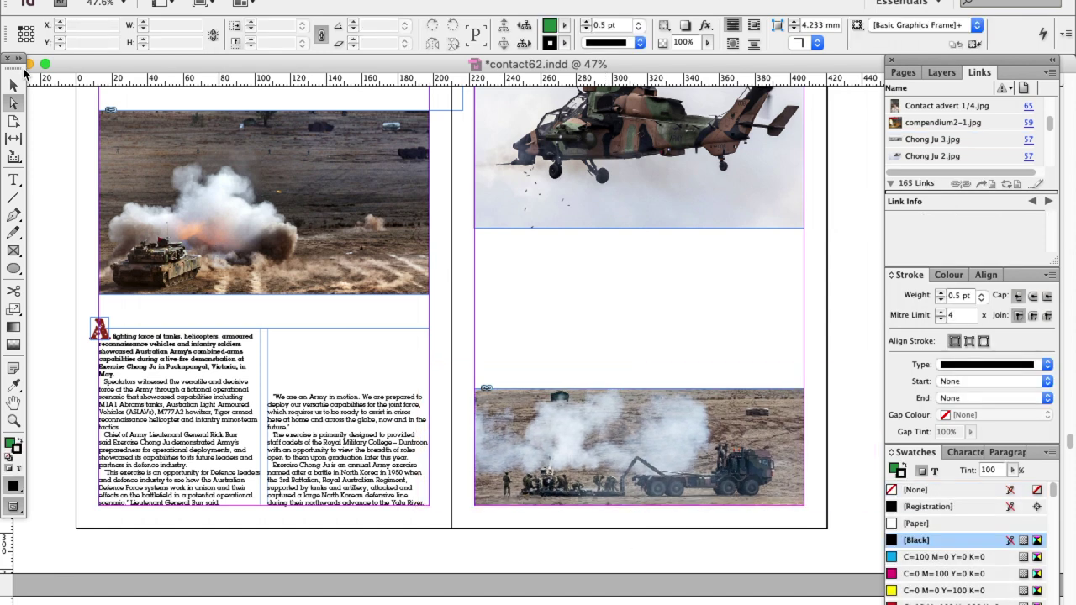
Draw a margin-wide reference frame filling the gap between the helicopter and artillery photos.
left_click(621, 351)
left_click(14, 251)
left_click_drag(803, 385, 802, 382)
left_click(14, 85)
left_click(50, 194)
Draw a frame about 90 x 82 mm over the spine-side half of the full-width reference frame.
left_click(14, 251)
left_click_drag(475, 234, 613, 346)
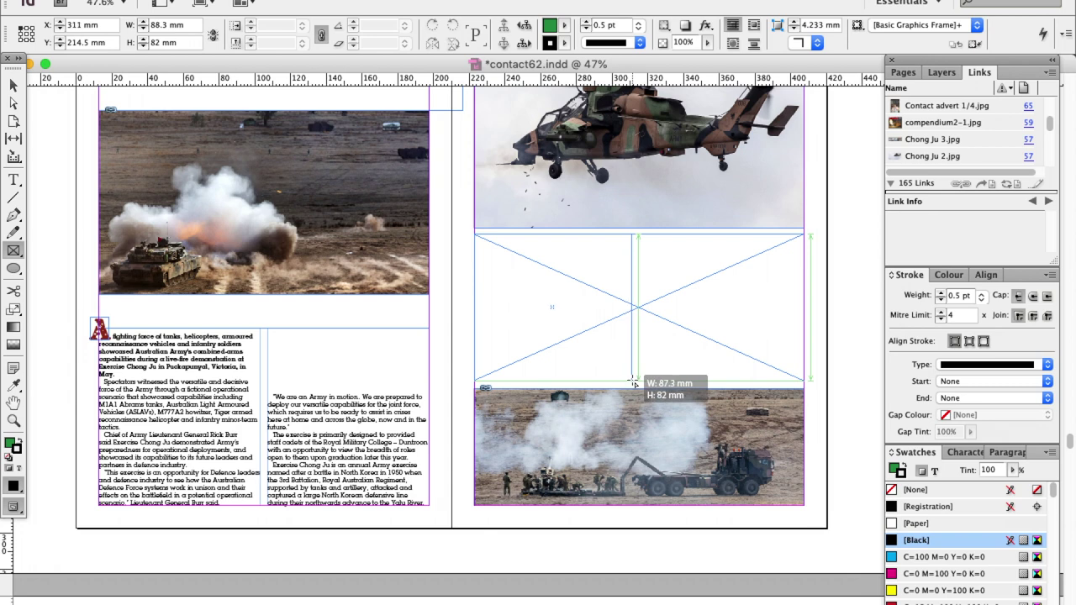
left_click_drag(635, 379, 634, 380)
Delete the full-width reference frame and duplicate the half-width frame beside it, aligned to the outer margin.
left_click(701, 337)
key("Delete")
left_click(588, 321)
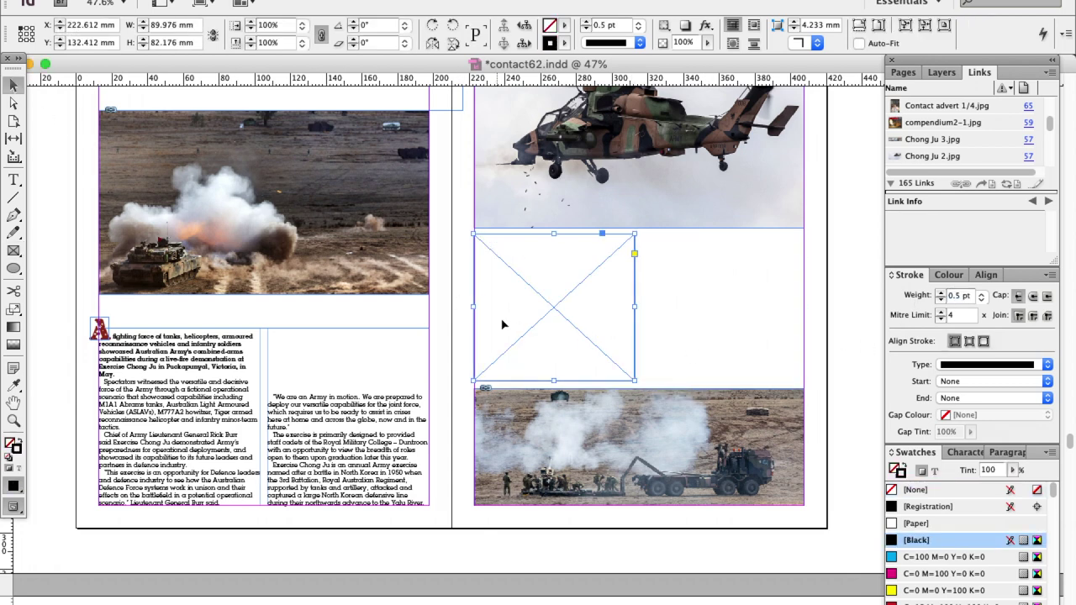
left_click(848, 364)
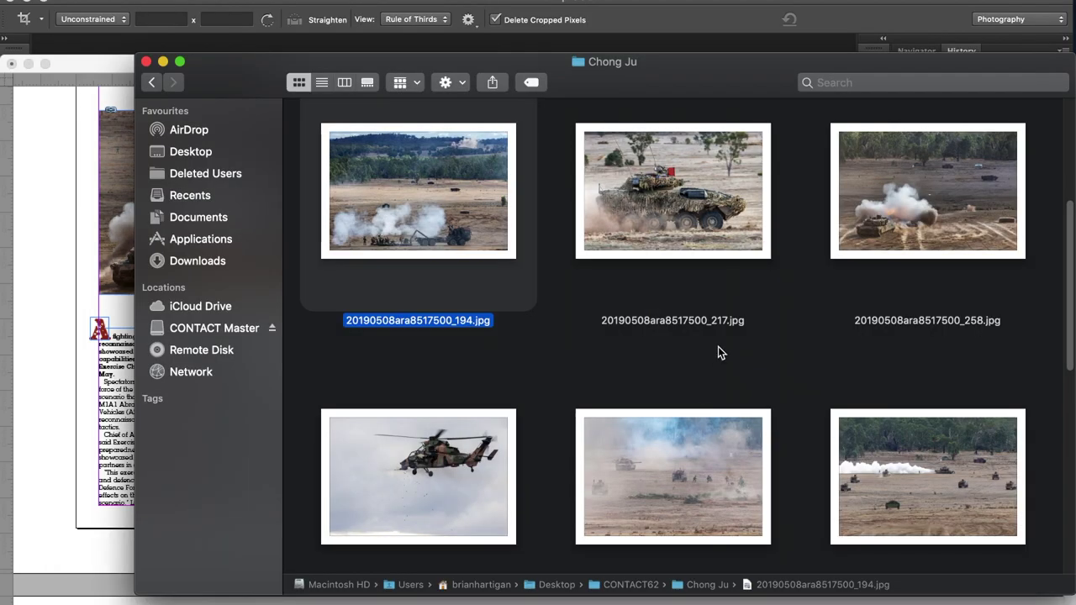
Select 20190508ara8517500_083.jpg and 20190508ara8517500_024.jpg in the Chong Ju folder and open both in Photoshop.
scroll(718, 352, "down", 3)
scroll(717, 352, "up", 6)
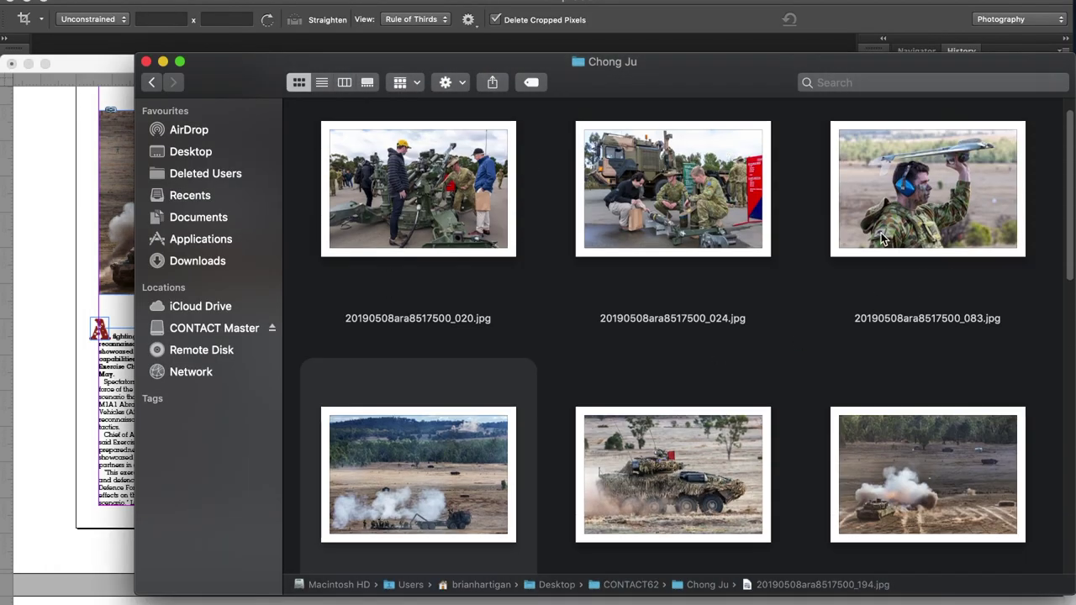
left_click(881, 233)
scroll(870, 259, "down", 1)
left_click(719, 214, "super")
left_click_drag(719, 215, 255, 604)
Resize the photo of the soldier with the drone proportionally to 199 mm wide, followed by 122 mm high.
left_click(236, 121)
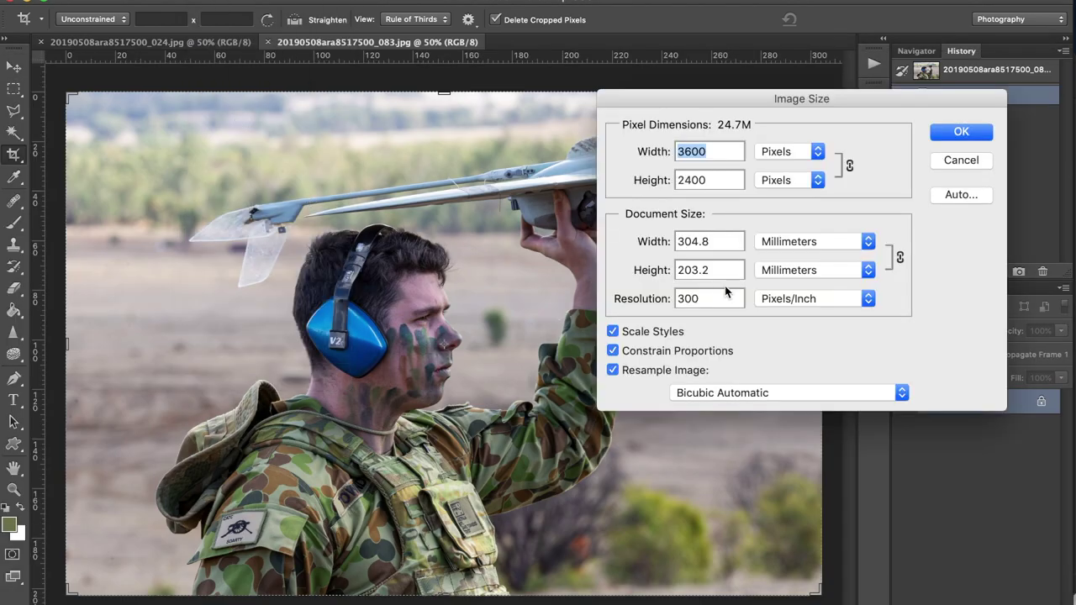
type("199")
key("Return")
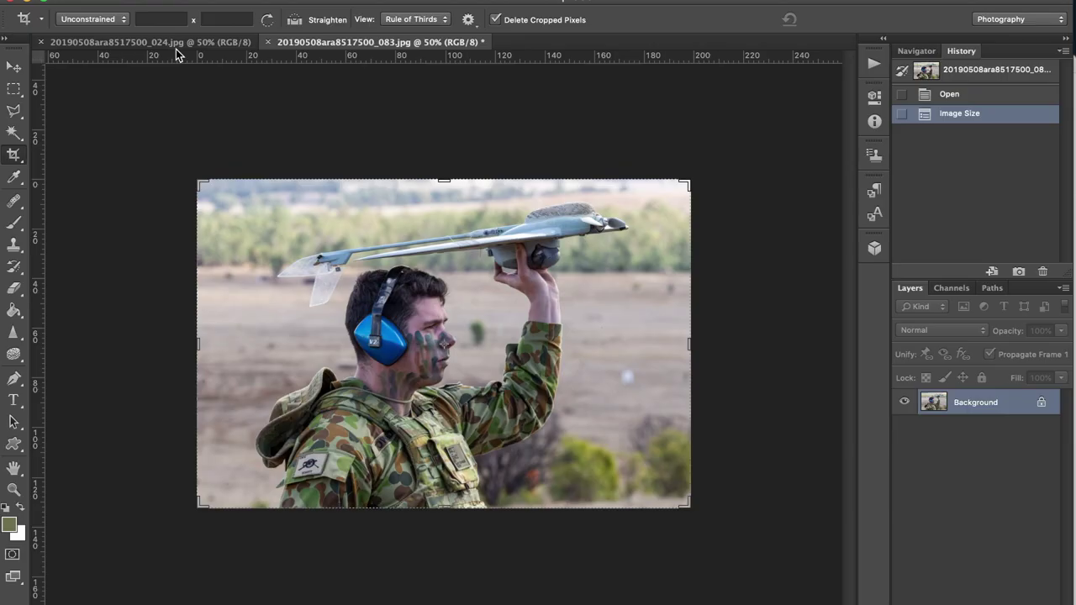
left_click(199, 0)
left_click(222, 126)
double_click(719, 267)
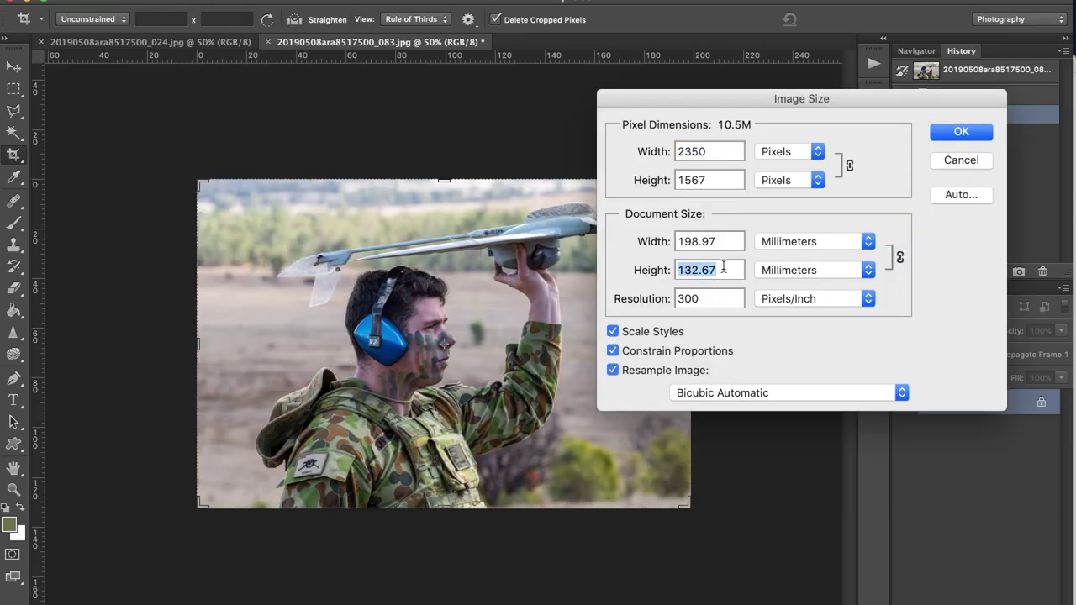
type("122")
key("Return")
Save the drone photo as the JPEG Chong Ju 4.jpg in the Chong Ju folder and close it.
left_click(131, 0)
left_click(153, 172)
type("Chong Ju ")
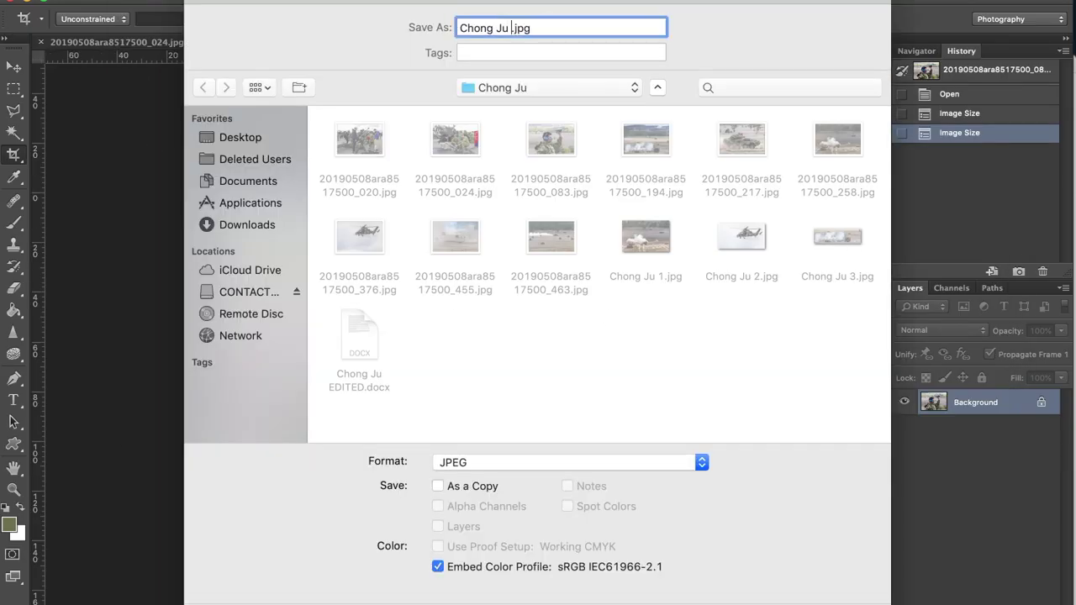
type("4")
key("Return")
key("Return")
left_click(269, 43)
Resize the photo of the kneeling soldiers with Image Size and save it as Chong Ju 5.jpg.
left_click(199, 0)
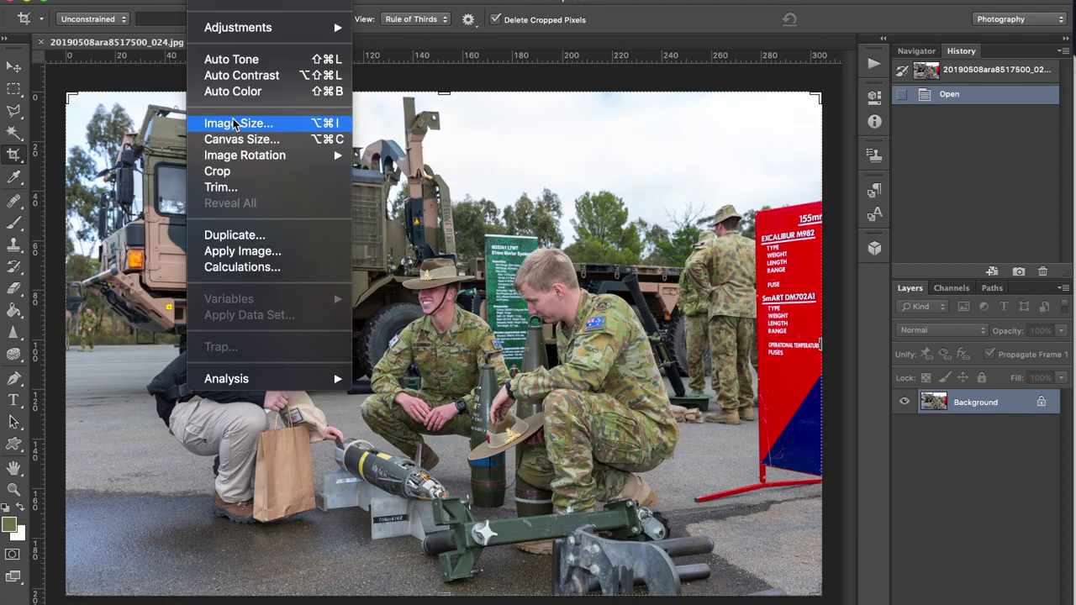
left_click(237, 124)
key("Return")
key("super+shift+s")
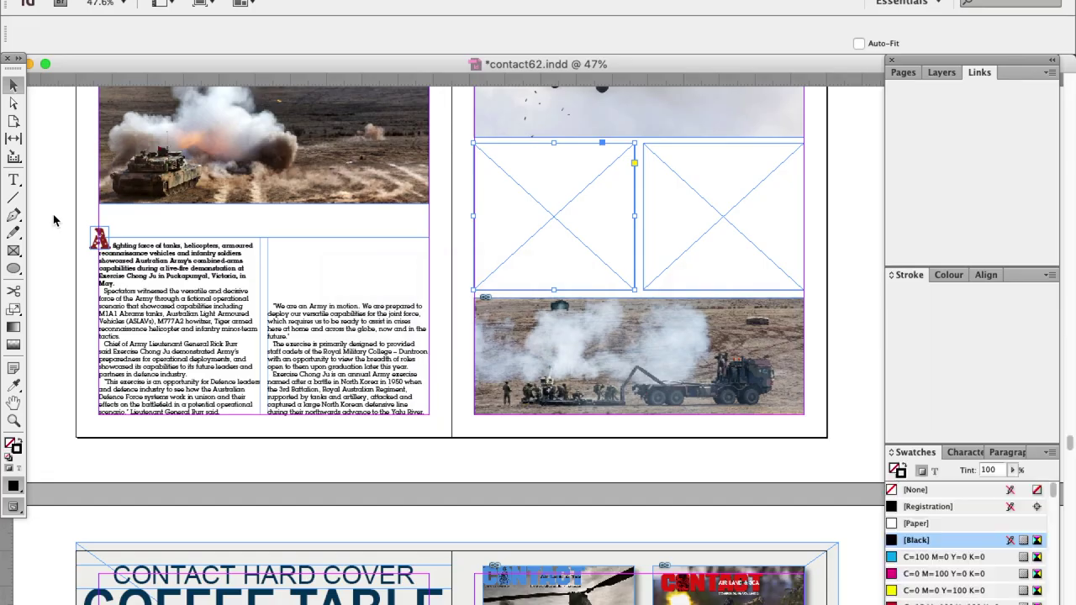
Place Chong Ju 4.jpg in the spine-side half-width frame in InDesign and scale the image down within it.
key("super+d")
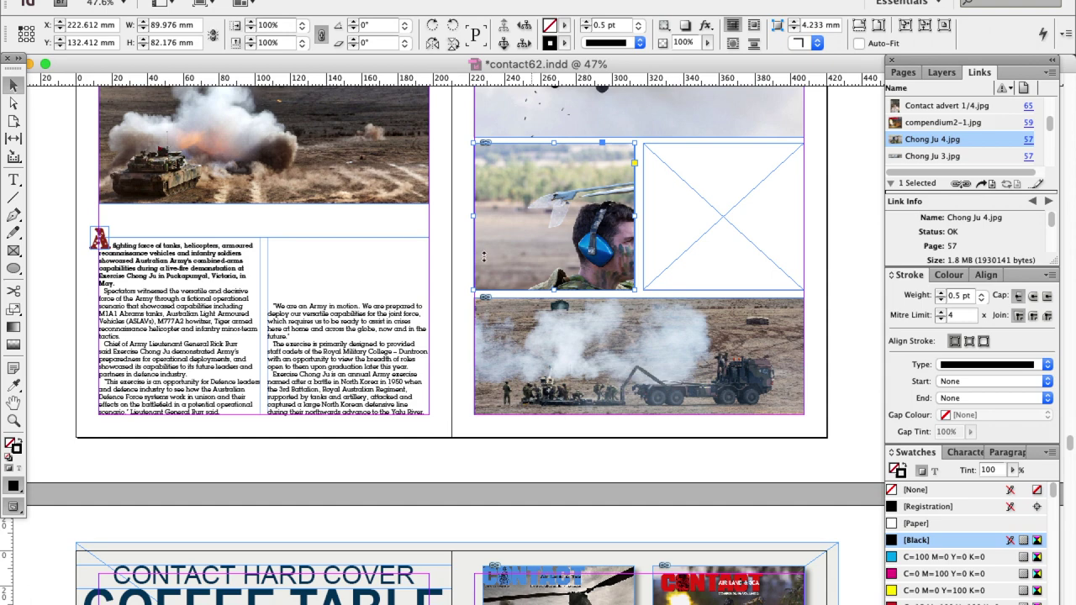
key("a")
left_click(509, 224)
key("super+alt+comma")
key("super+alt+comma")
key("super+alt+comma")
key("super+alt+comma")
key("super+alt+comma")
key("super+alt+comma")
key("super+alt+comma")
Shift the drone image within its frame and fine-tune its scale so the soldier and the whole drone fit.
left_click_drag(527, 224, 491, 223)
key("Left")
key("Left")
key("Left")
key("Left")
key("Left")
key("Up")
key("Up")
left_click(251, 23)
left_click(251, 23)
key("Up")
key("Up")
Place Chong Ju 5.jpg in the outer half-width frame, then scale and shift it so the three kneeling people fit.
key("v")
left_click(710, 239)
key("super+d")
double_click(704, 333)
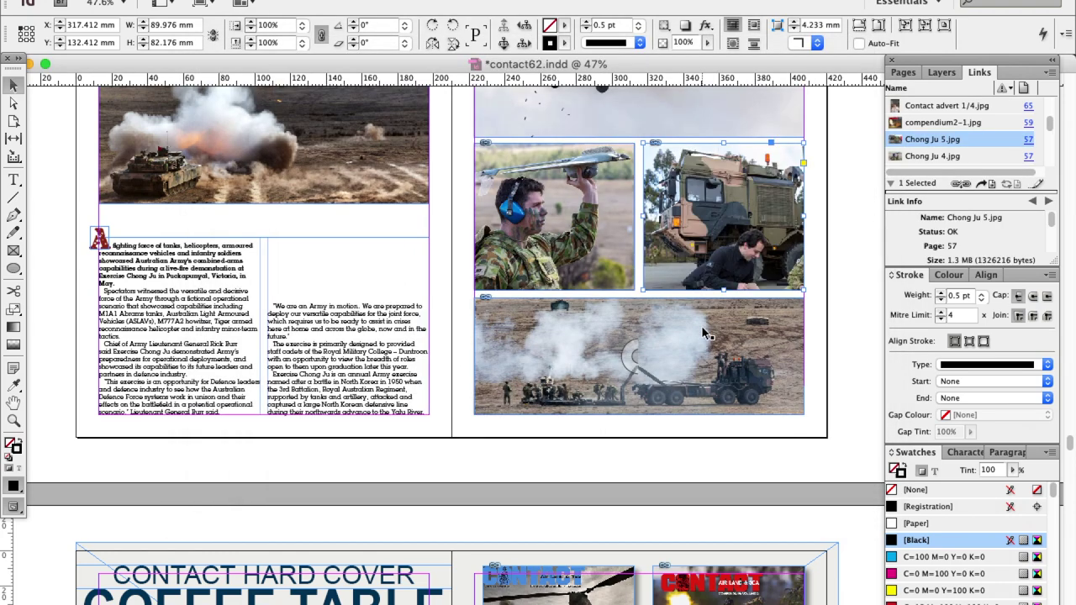
left_click_drag(690, 244, 577, 198)
left_click_drag(883, 334, 802, 279)
left_click_drag(699, 218, 775, 243)
left_click(813, 463)
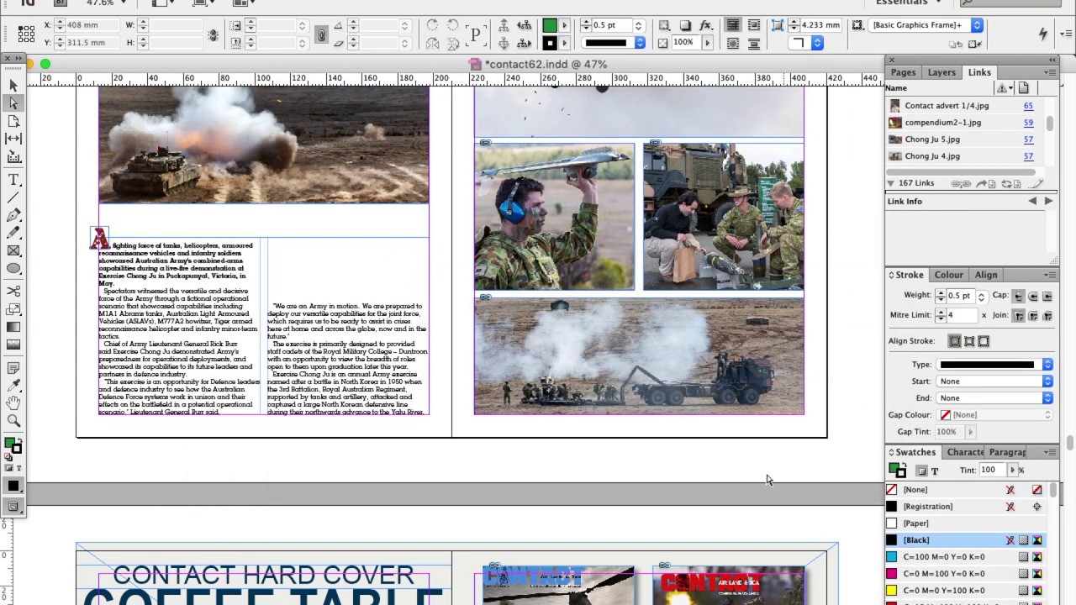
Show the spread in preview mode and move the tank photo up slightly, away from the article text.
scroll(488, 434, "up", 5)
left_click(13, 506)
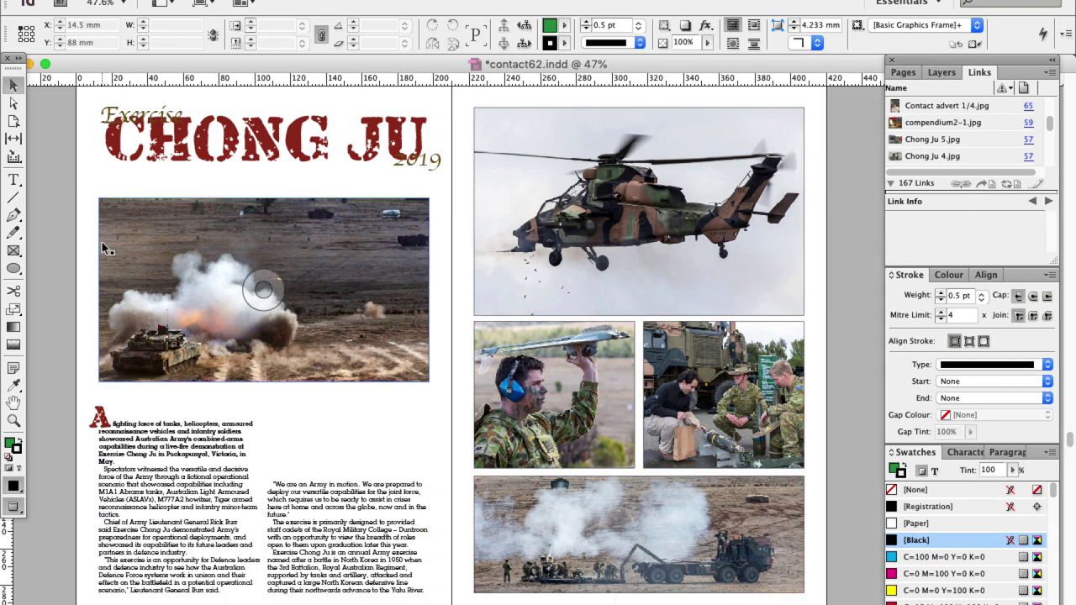
left_click_drag(113, 259, 112, 247)
left_click(52, 252)
Draw a text frame about 184.8 x 6.25 mm just below the tank photo, aligned with the photo's edges.
left_click(14, 421)
left_click_drag(77, 281, 512, 470)
left_click(13, 179)
left_click_drag(81, 352, 846, 378)
left_click(14, 85)
left_click_drag(82, 379, 77, 380)
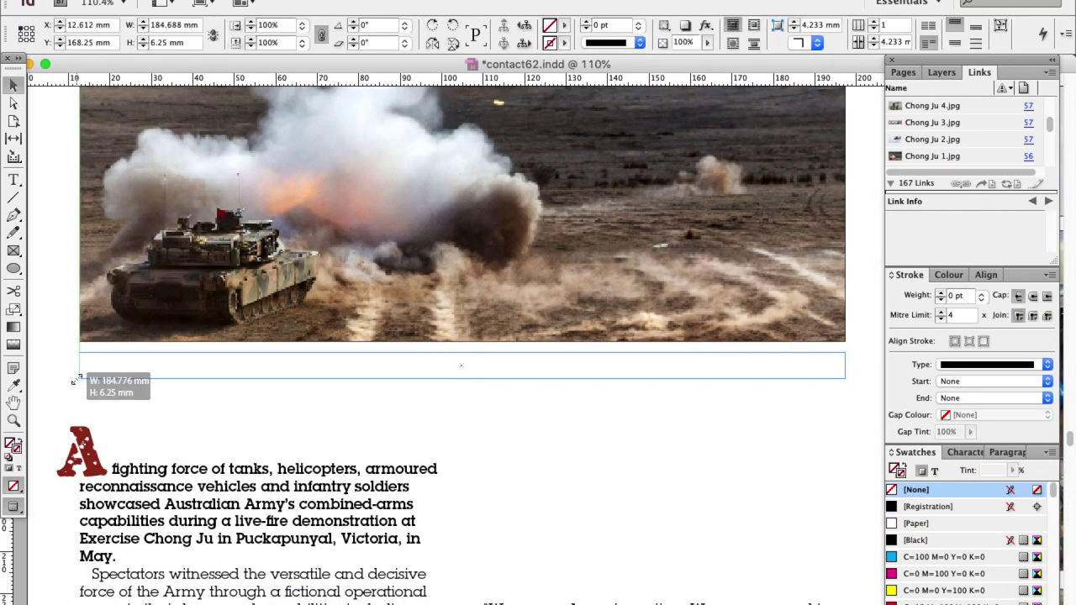
Format the text in the frame below the tank photo as ITC Lubalin Graph Book Oblique, 9 pt with 10 pt leading.
left_click(14, 180)
left_click(101, 365)
left_click(23, 43)
left_click(141, 46)
left_click(24, 25)
left_click(159, 43)
left_click(155, 58)
Copy the tank photo's description from its file info in Finder and paste it into the InDesign caption frame as Black text.
key("super+Tab")
key("super+Tab")
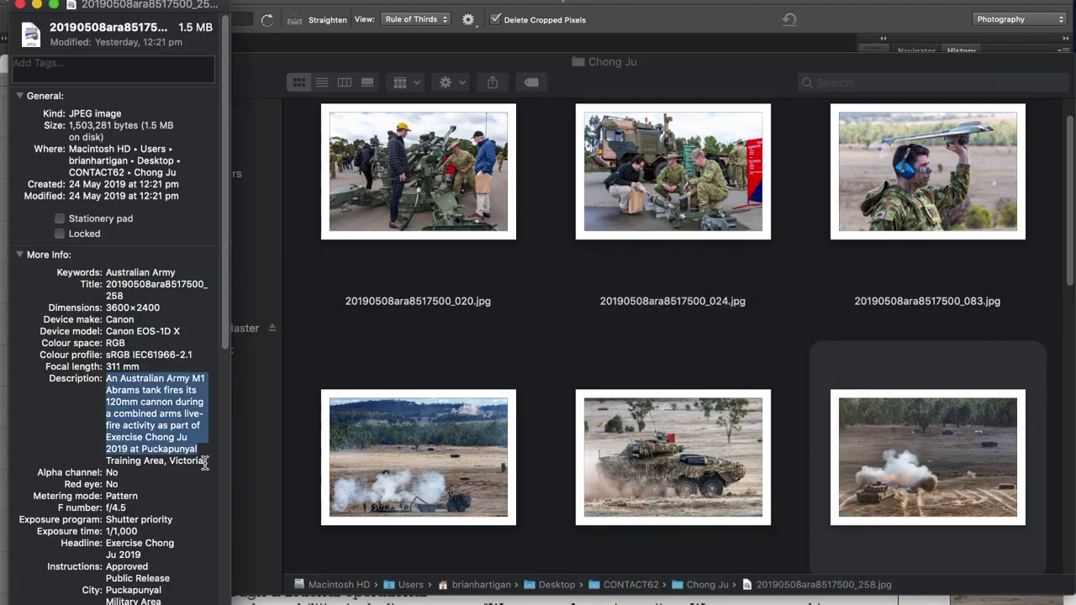
key("super+c")
key("super+Tab")
key("super+v")
key("super+a")
left_click(922, 507)
left_click(235, 372)
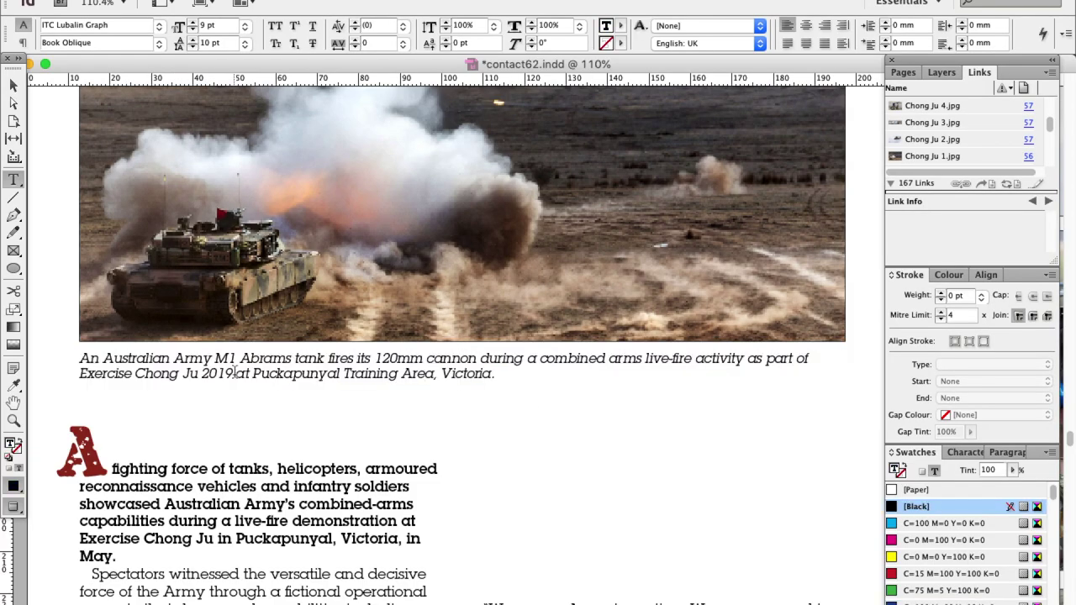
Reword the caption as "An M1 Abrams tank fires its 120mm cannon during the combined-arms live-fire activity Exercise Chong Ju 2019" and set its tint to 90%.
left_click(536, 358)
key("BackSpace")
type("the")
left_click_drag(759, 359, 80, 373)
key("BackSpace")
key("Delete")
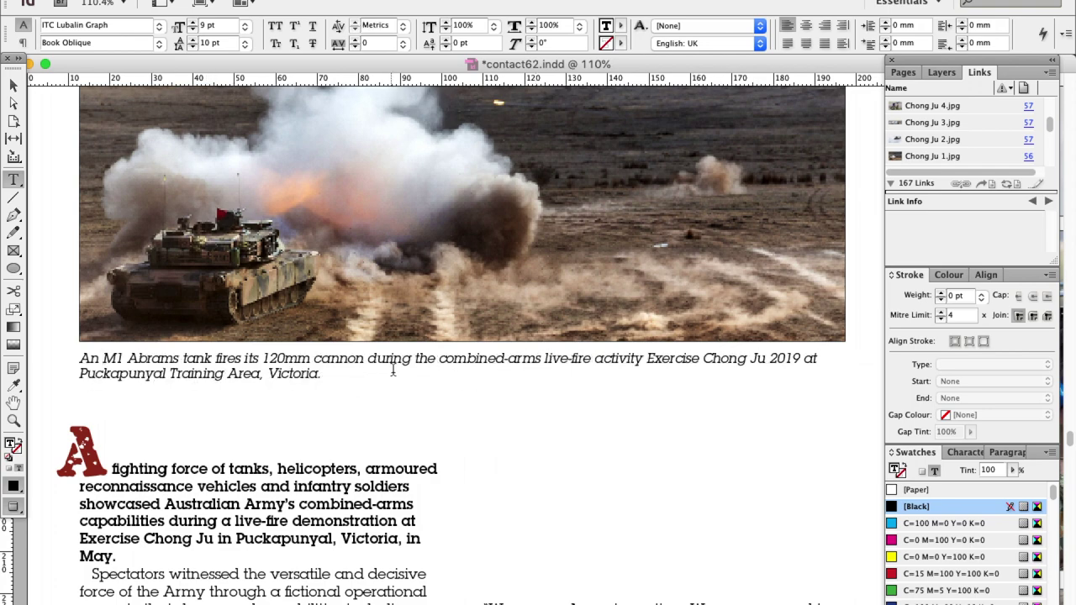
key("super+a")
left_click(407, 461)
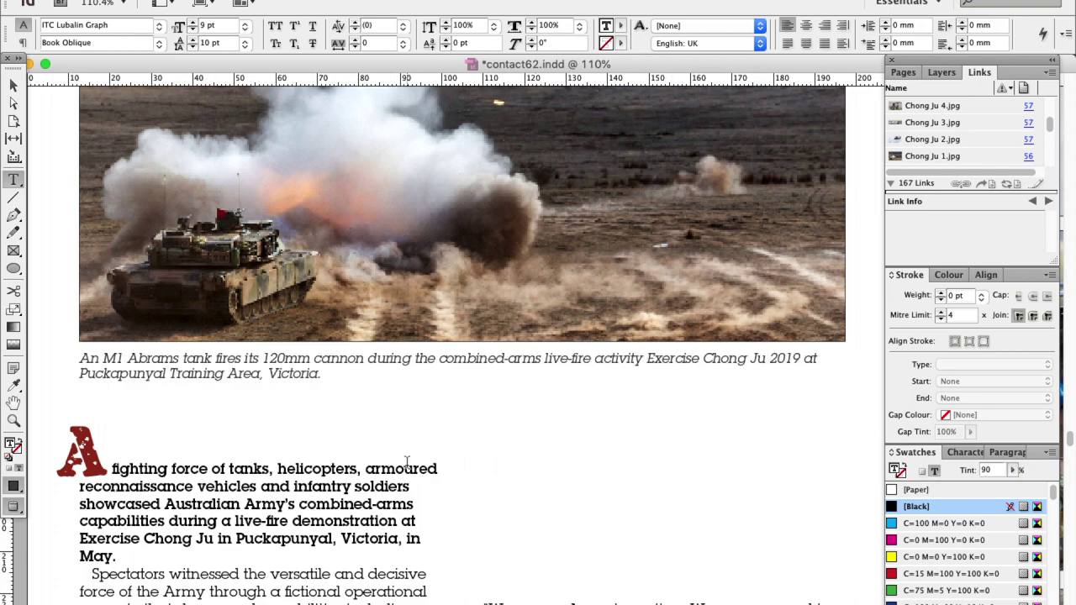
Duplicate the tank caption frame over the top of the article's second column and resize it to about 99 x 40.5 mm.
left_click(14, 86)
left_click_drag(173, 356, 153, 388)
left_click_drag(830, 412, 472, 544)
left_click_drag(241, 400, 629, 482)
left_click(410, 488)
Fit the duplicated caption frame to the second column by nudging it right and narrowing it to about 90.2 mm.
scroll(623, 487, "down", 3)
key("Right")
key("Right")
key("Right")
key("Right")
key("Right")
key("Right")
key("Right")
key("Right")
key("Right")
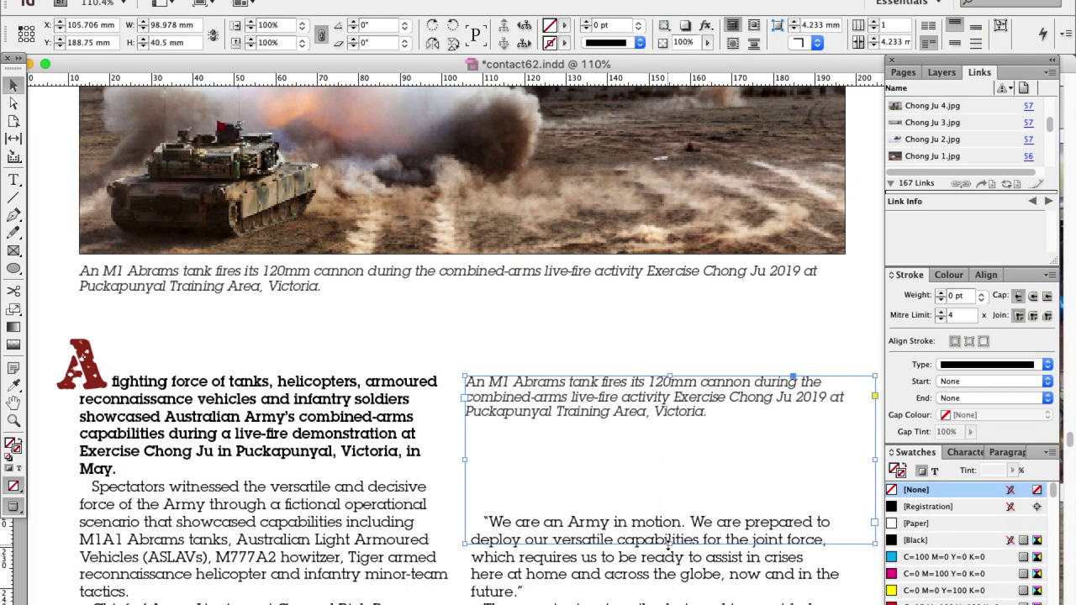
scroll(841, 461, "right", 2)
left_click_drag(846, 460, 830, 458)
Replace the duplicated caption's text with "TOP RIGHT" and show the file info of 20190508ara8517500_376.jpg in Finder.
double_click(433, 422)
key("super+a")
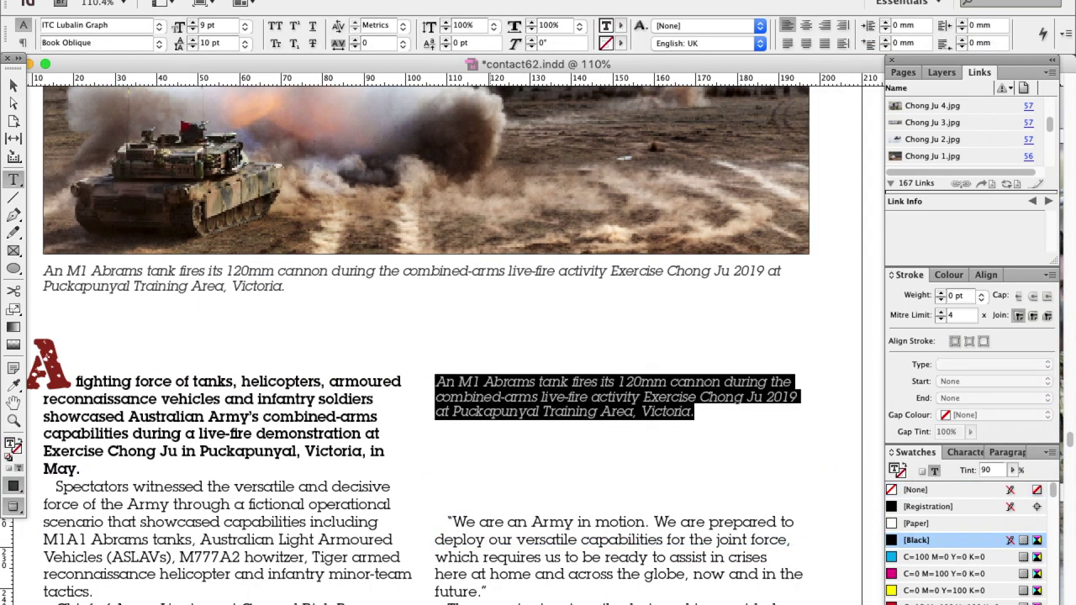
type("TOP RIGHT")
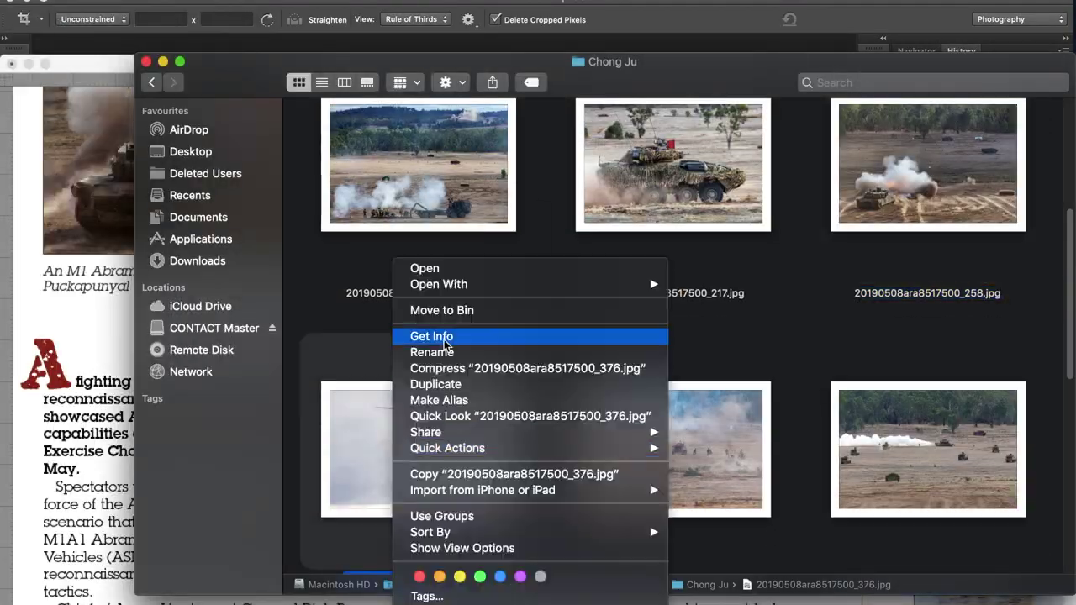
left_click(445, 345)
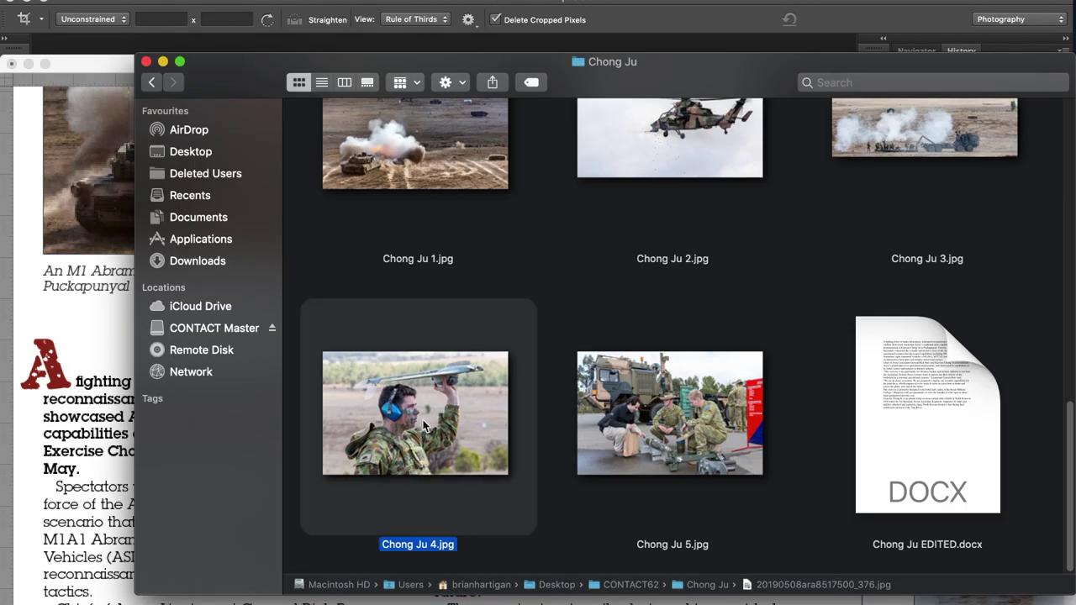
Paste the description from the Chong Ju 4.jpg file info after "OPPOSITE:" in the caption, trim it and shorten "unmanned aerial" to "UAV".
key("super+i")
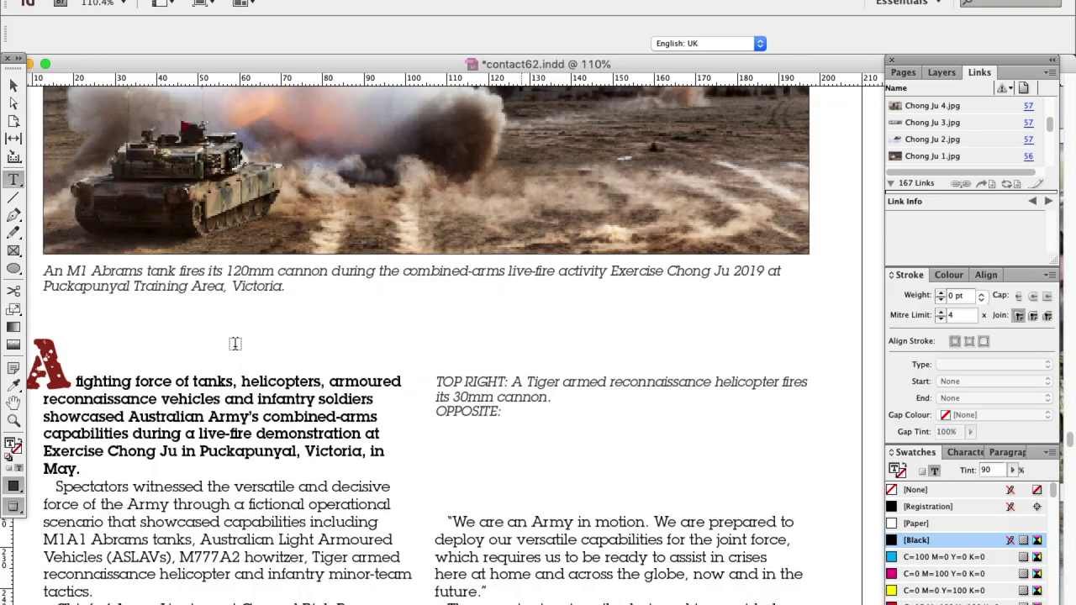
key("super+v")
key("BackSpace")
key("BackSpace")
key("BackSpace")
key("BackSpace")
key("BackSpace")
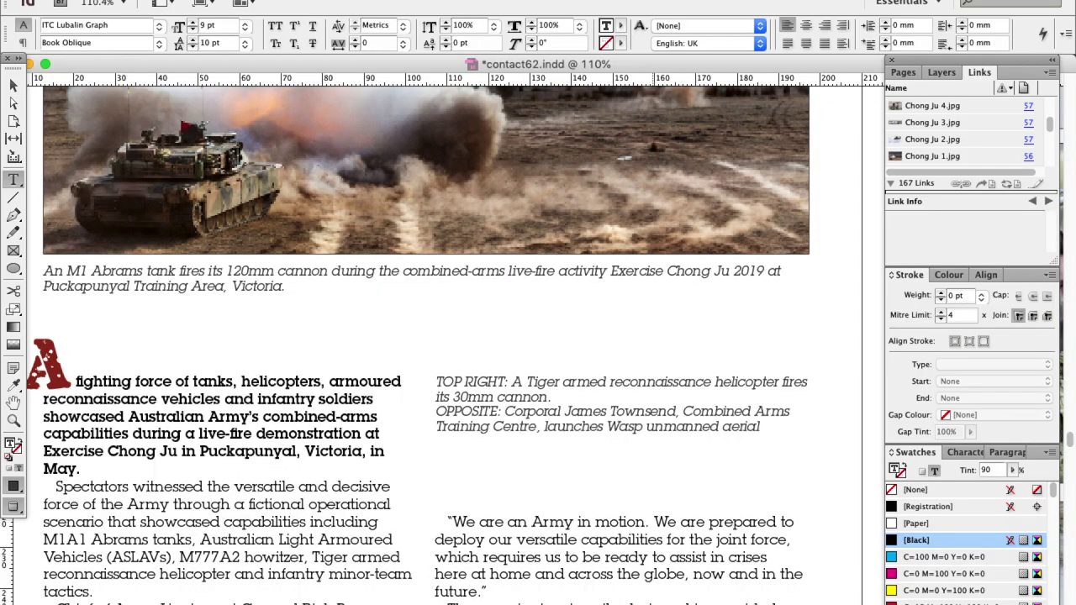
type("s a")
left_click_drag(641, 426, 754, 426)
type("UAV")
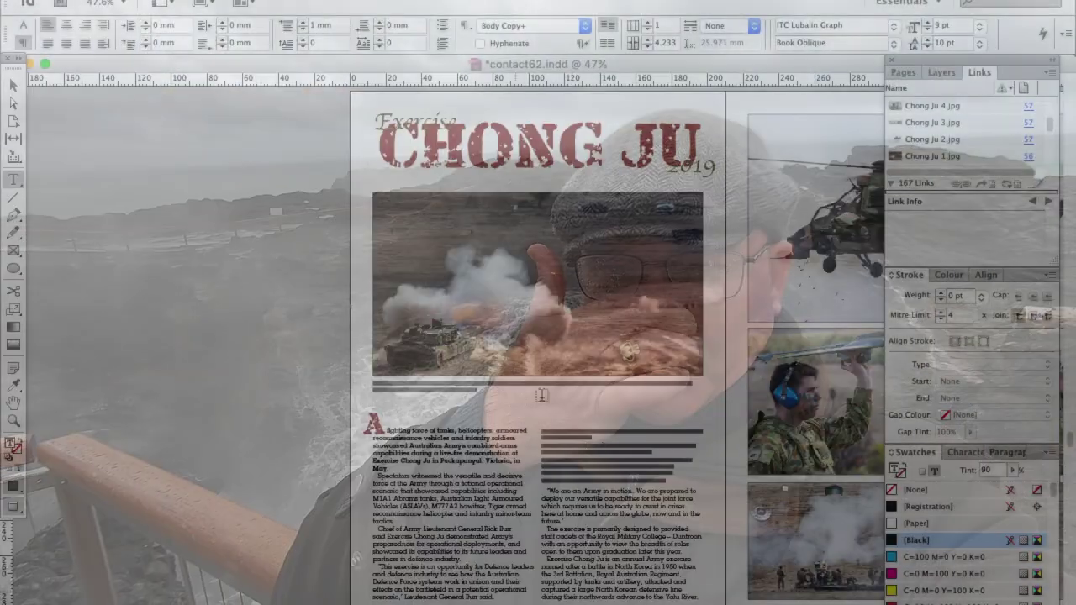
Move the tank photo and its caption up together to Y 51.662 mm, closer to the Chong Ju title.
key("ctrl+alt+shift+0")
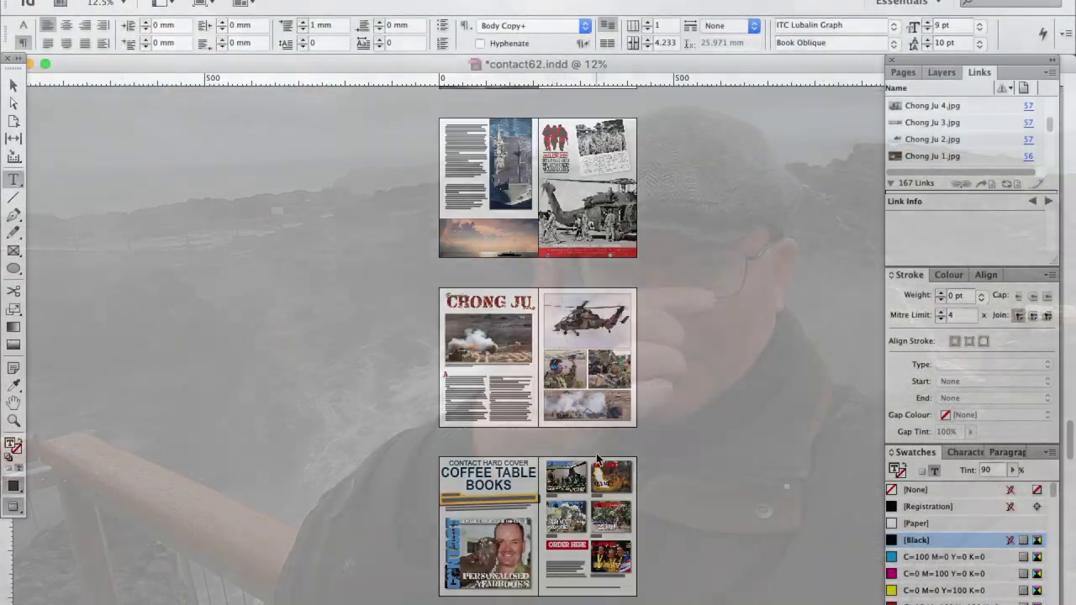
key("super+1")
key("super+0")
left_click(14, 85)
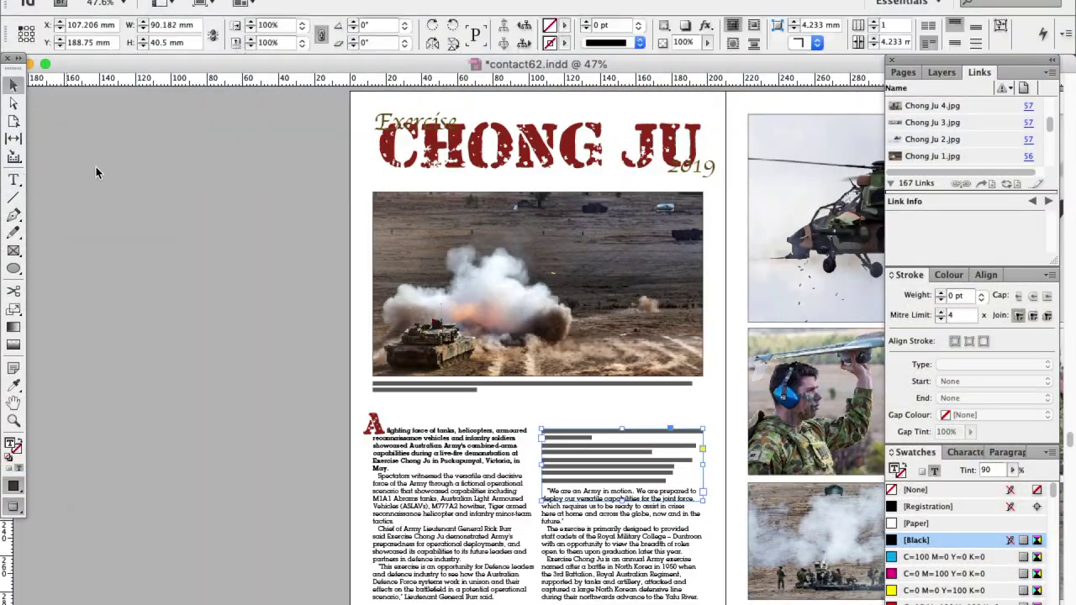
left_click(467, 483)
left_click_drag(345, 343, 396, 392)
key("shift+Up")
key("shift+Up")
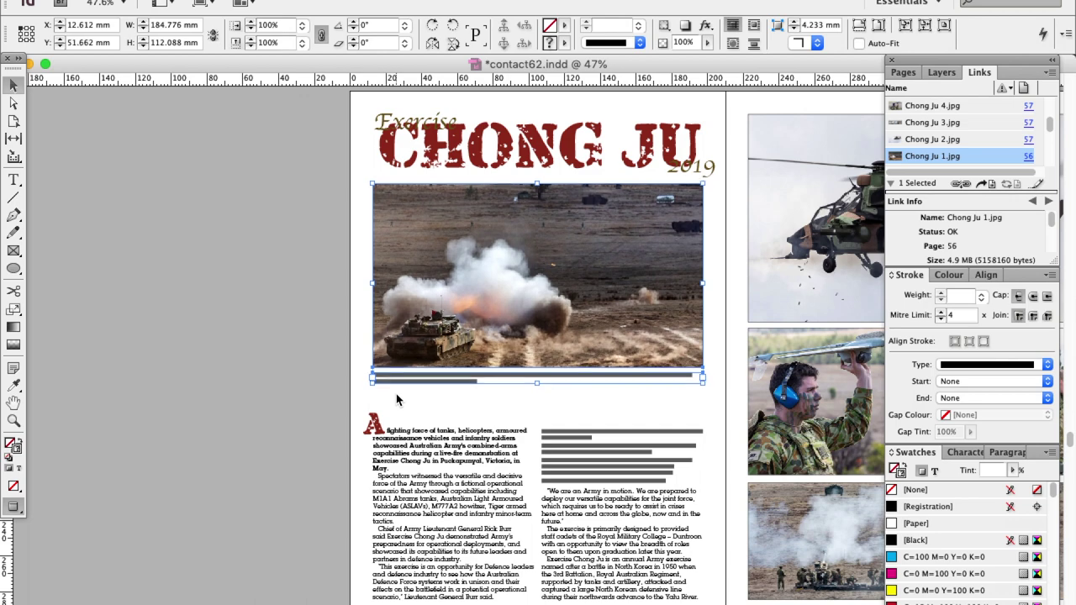
Extend the article text frame upward to Y 179 mm and raise the second-column caption frame to Y 180.25 mm.
left_click(411, 481)
left_click_drag(537, 422, 536, 414)
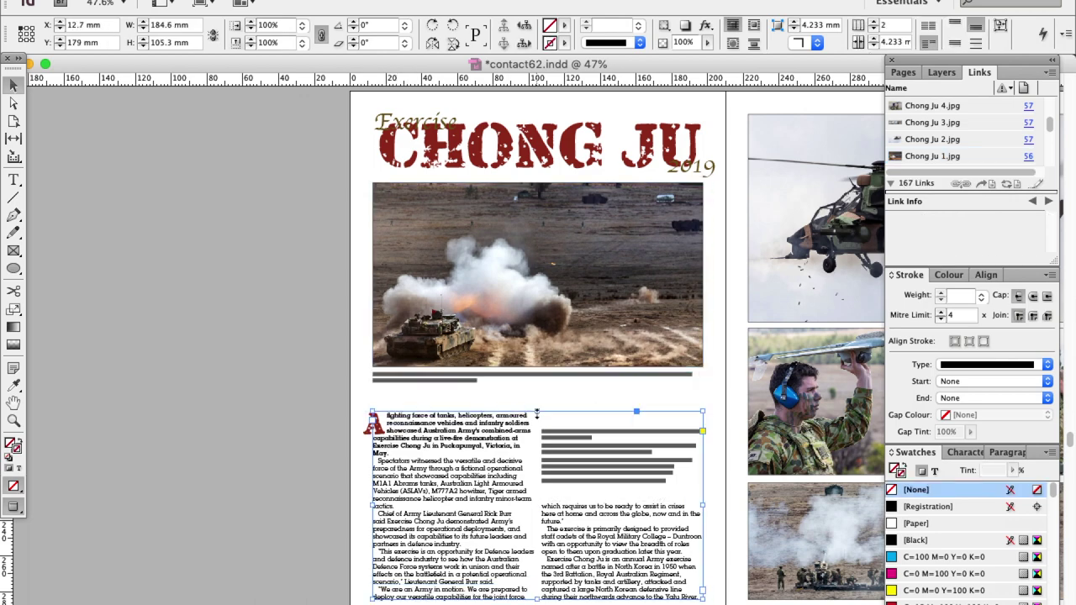
left_click_drag(601, 467, 601, 456)
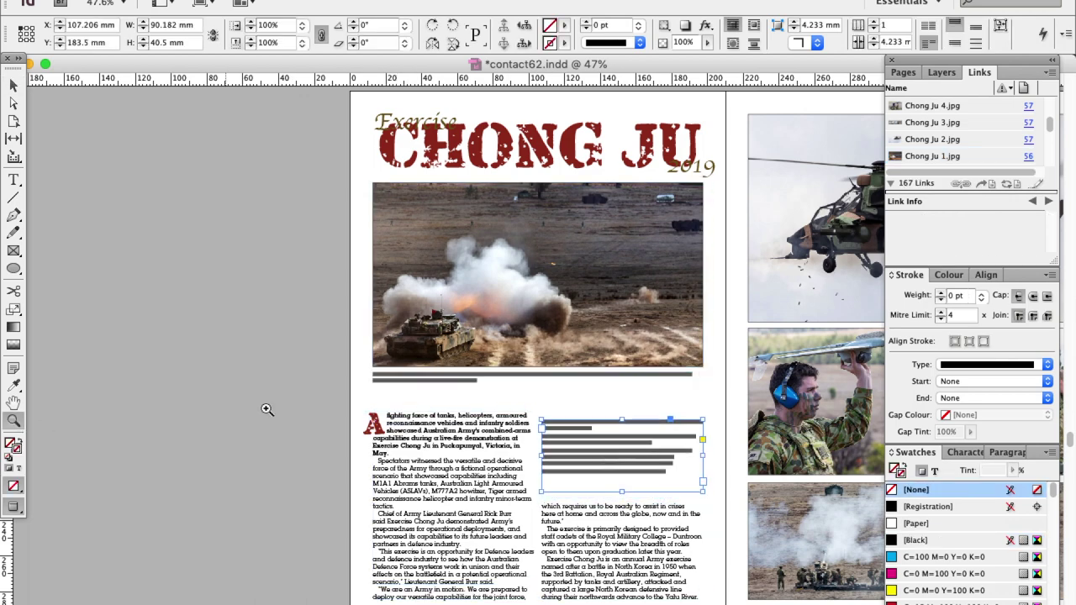
left_click_drag(345, 396, 631, 469)
key("Up")
key("Up")
key("Up")
key("Up")
key("Up")
key("Up")
key("Up")
key("Up")
key("Up")
key("Up")
key("Up")
key("Up")
key("Up")
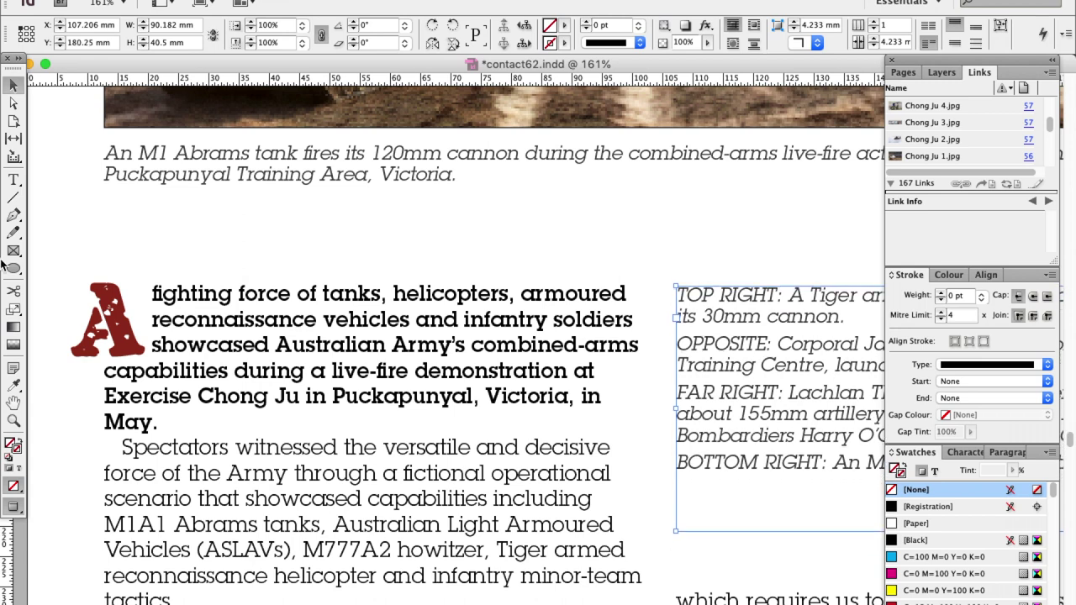
Nudge the red drop cap A up to Y 170.25 mm so its base meets the first line of the article.
key("Up")
key("Up")
key("Up")
key("Up")
key("Up")
key("Up")
key("Up")
key("Up")
key("Up")
key("Up")
key("Up")
key("Up")
key("Up")
key("Up")
key("Up")
key("Up")
key("Up")
key("Up")
key("Up")
key("Up")
key("Up")
key("Up")
key("Up")
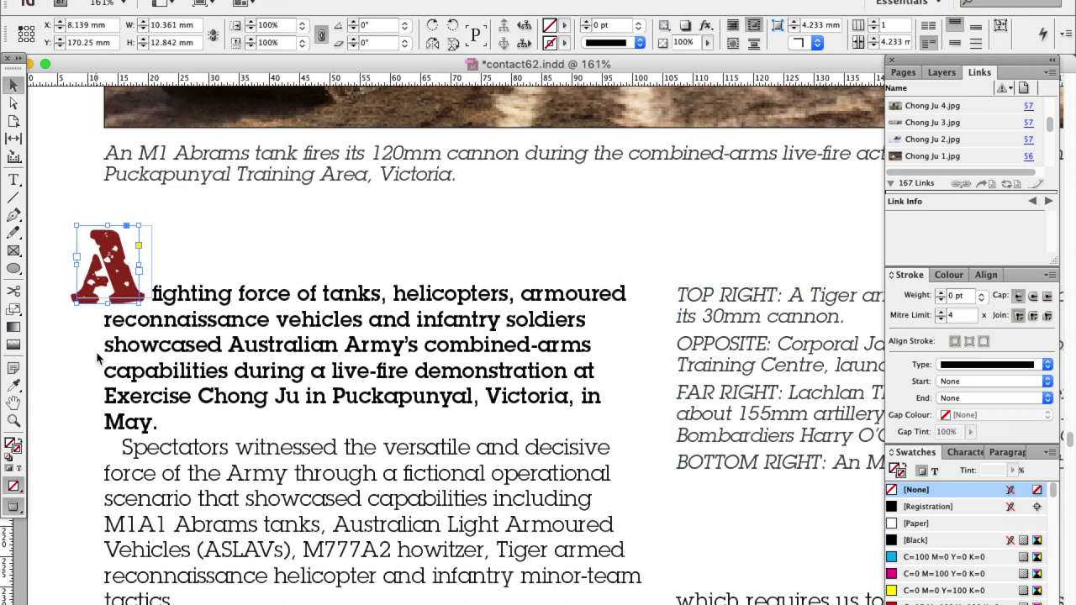
Try nudging the drop cap A right to X 11.389 mm, inside the article's first column.
key("Right")
key("Right")
key("Right")
key("Right")
key("Right")
key("Right")
key("Right")
key("Right")
key("Right")
key("Right")
key("Right")
key("Right")
key("Right")
key("Right")
key("Right")
key("Right")
key("Right")
key("Right")
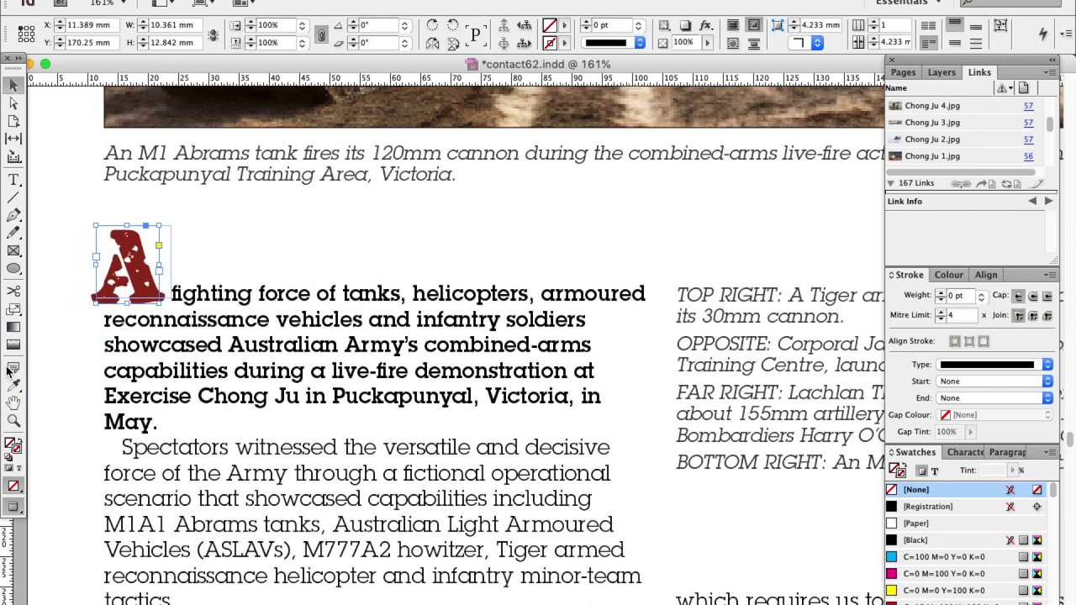
Nudge the drop cap A left to X 7.389 mm so it hangs outside the column, and check the whole spread.
key("Left")
key("Left")
key("Left")
key("Left")
key("Left")
key("Left")
key("Left")
key("Left")
key("Left")
key("Left")
key("Left")
key("Left")
key("Left")
key("Left")
key("Left")
key("Left")
key("Left")
key("Left")
key("Left")
key("Left")
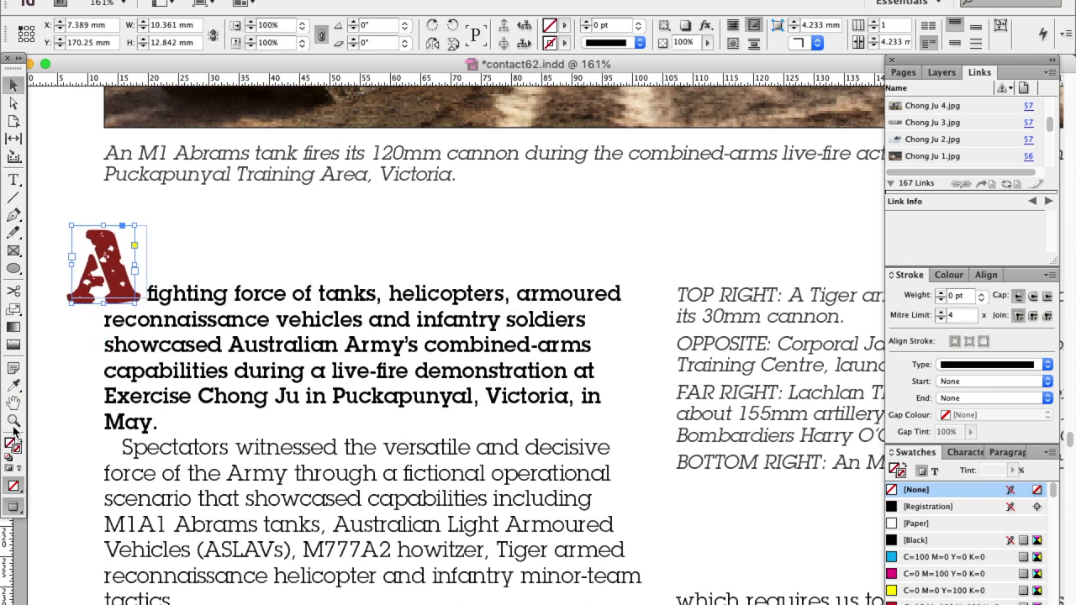
left_click(51, 404)
key("super+0")
scroll(454, 345, "right", 5)
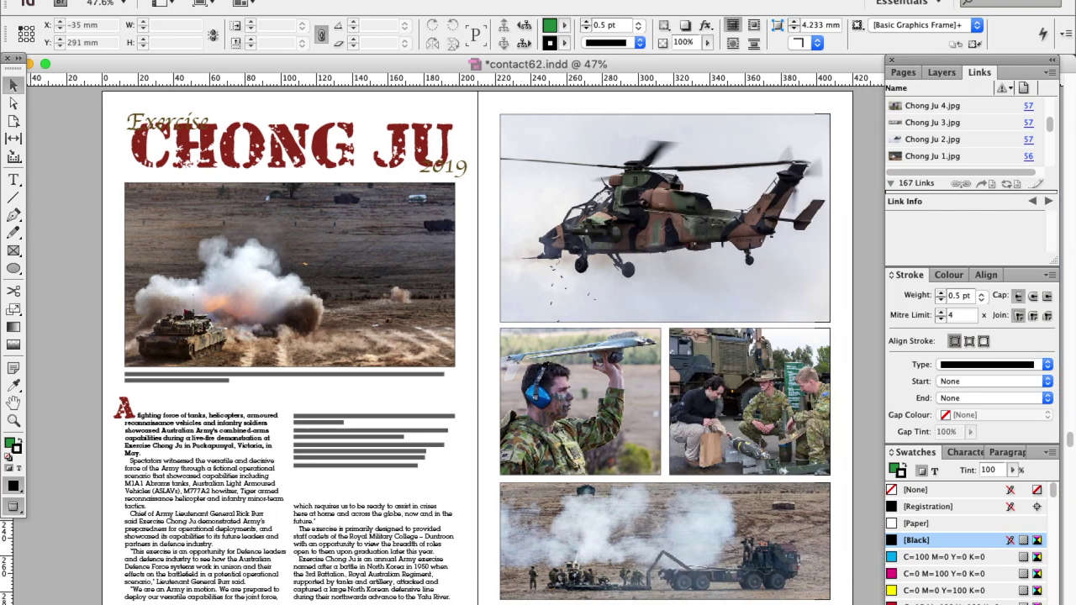
Enlarge the "Exercise" text frame to about 51.8 x 13.2 mm and give its lettering a Paper-coloured outline.
left_click_drag(87, 111, 292, 157)
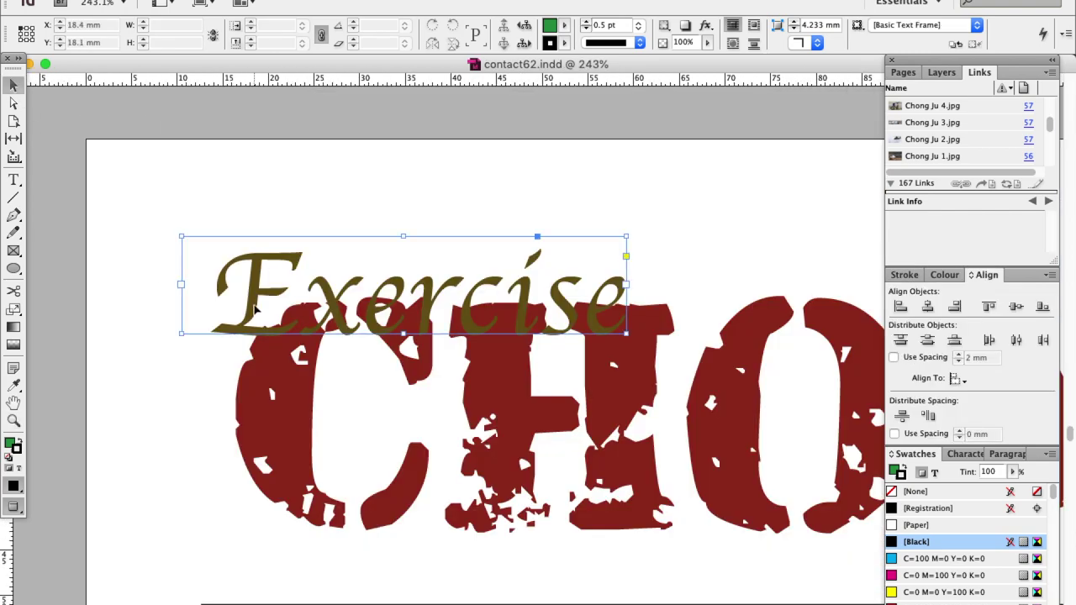
left_click_drag(626, 333, 650, 353)
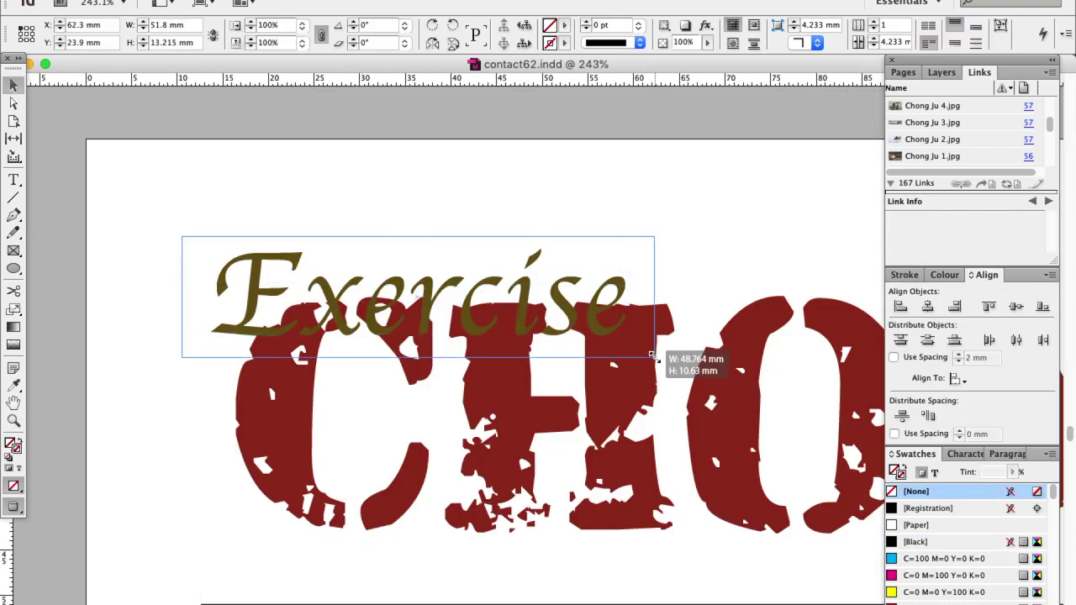
left_click(935, 474)
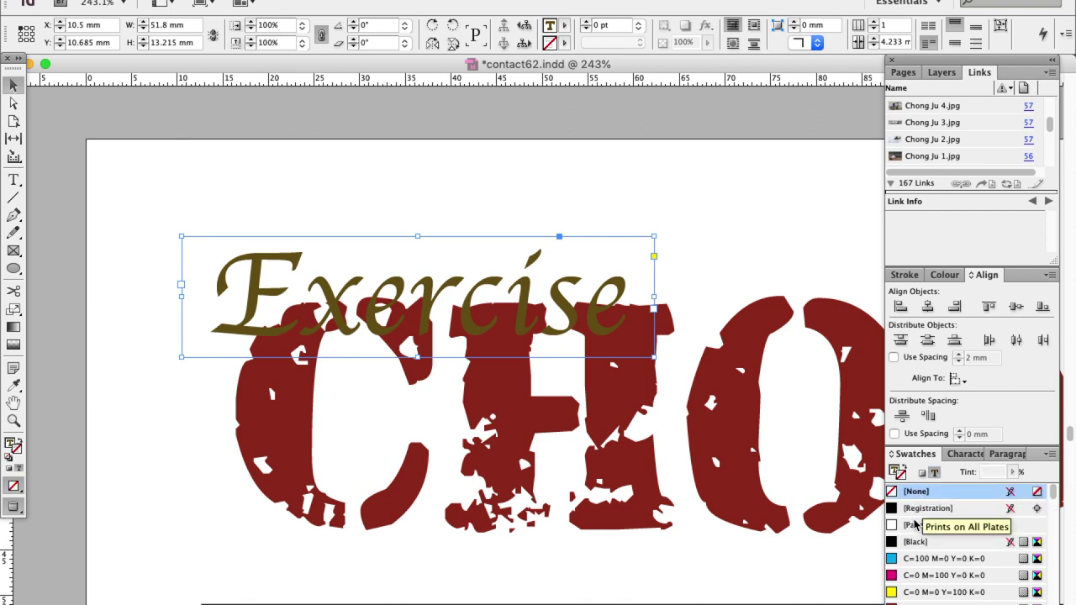
Resize the "2019" text frame to about 40.15 x 14.95 mm and give its lettering a 1 pt Paper stroke.
scroll(504, 336, "right", 15)
left_click(731, 545)
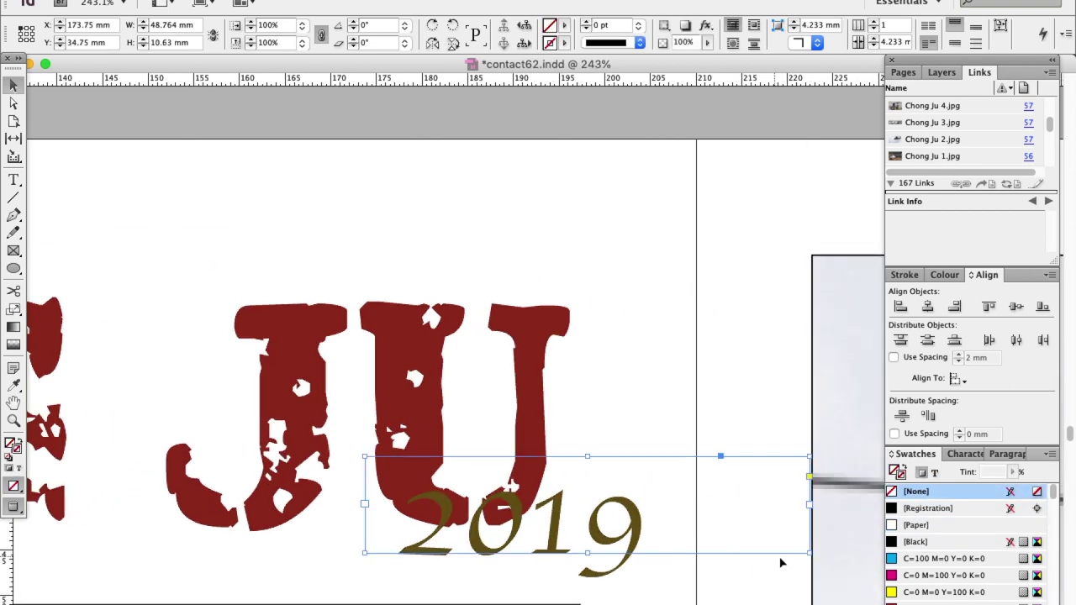
left_click(934, 473)
left_click(916, 525)
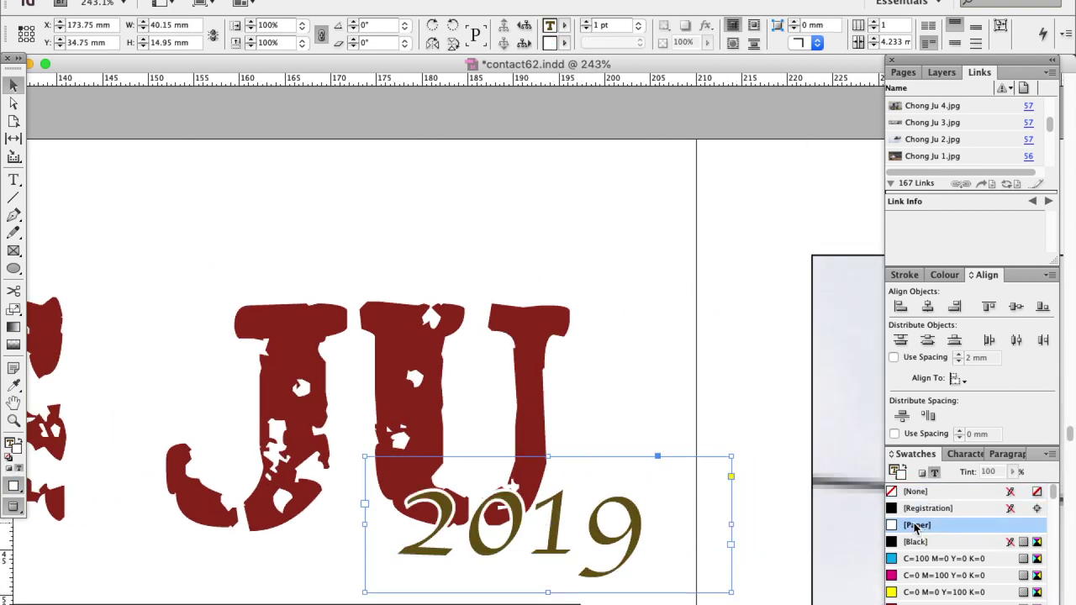
key("super+0")
left_click(135, 169)
scroll(397, 471, "right", 8)
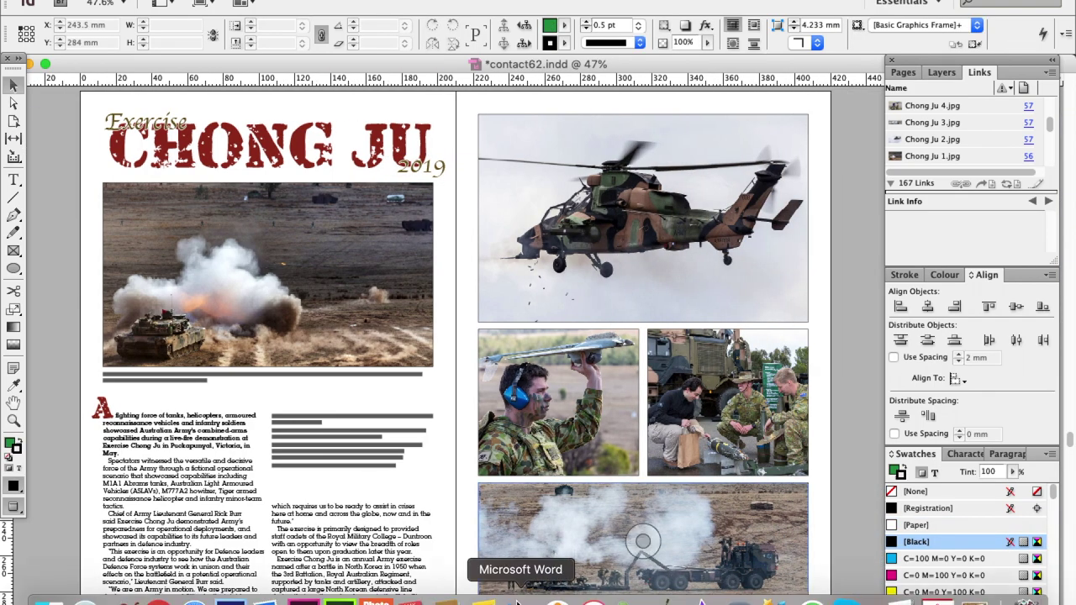